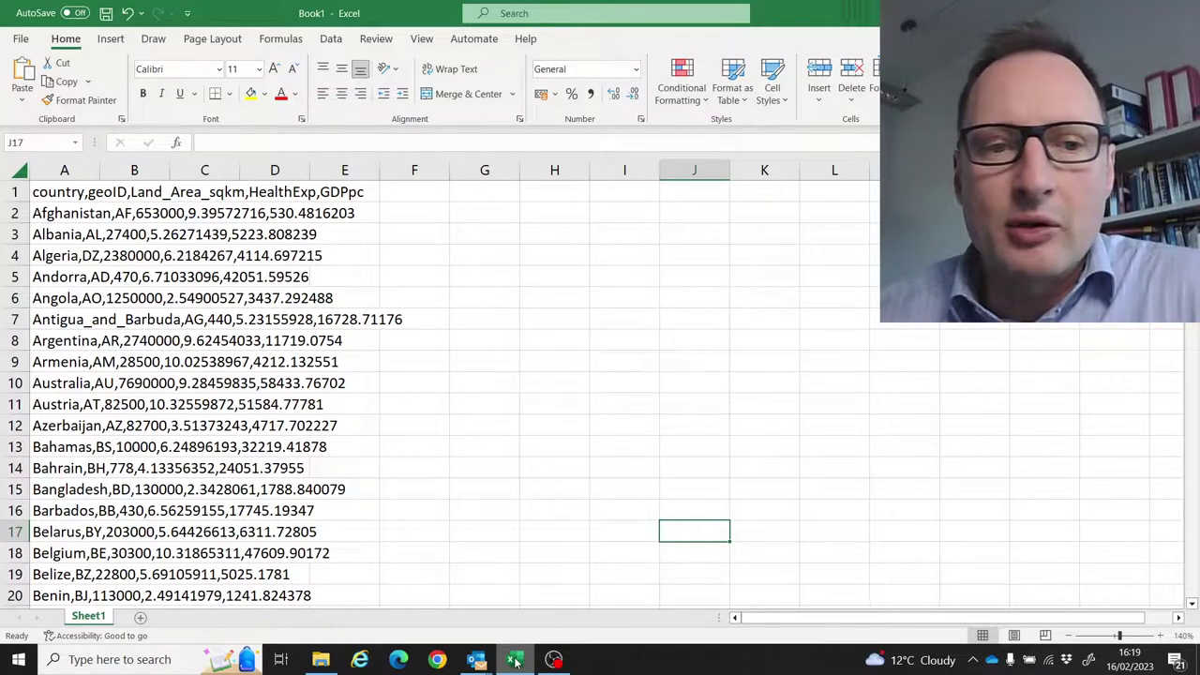
Open CountryIndicators from its folder, then open it with Notepad to see the raw text.
left_click(321, 662)
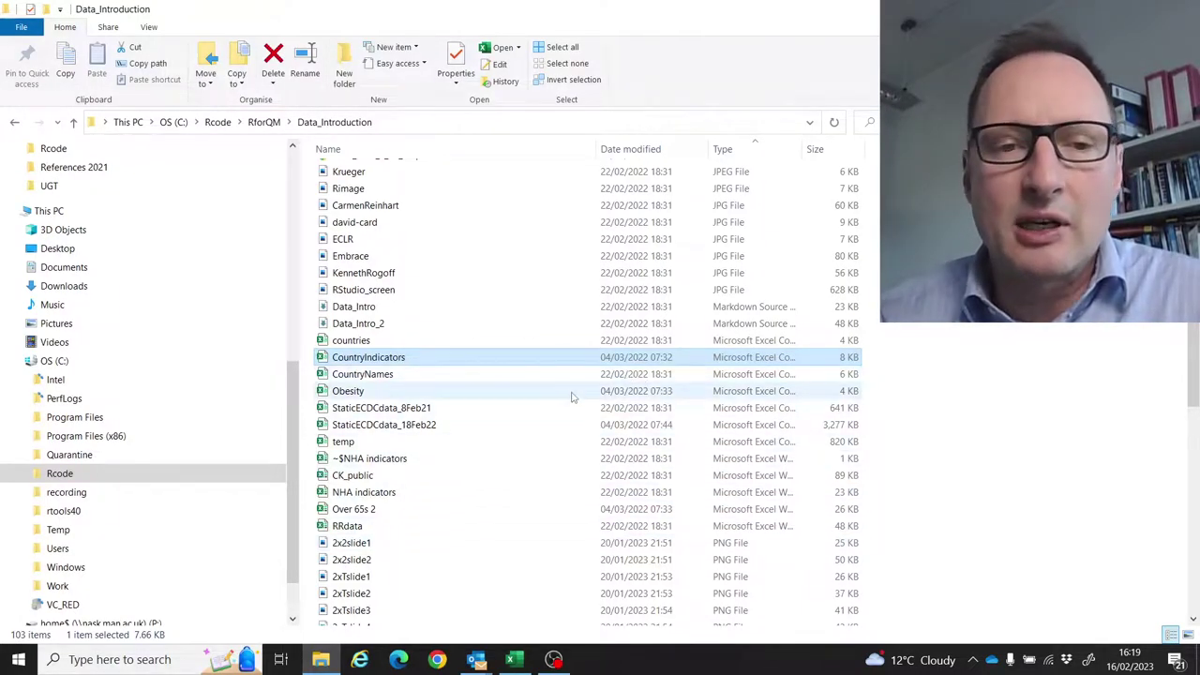
double_click(452, 360)
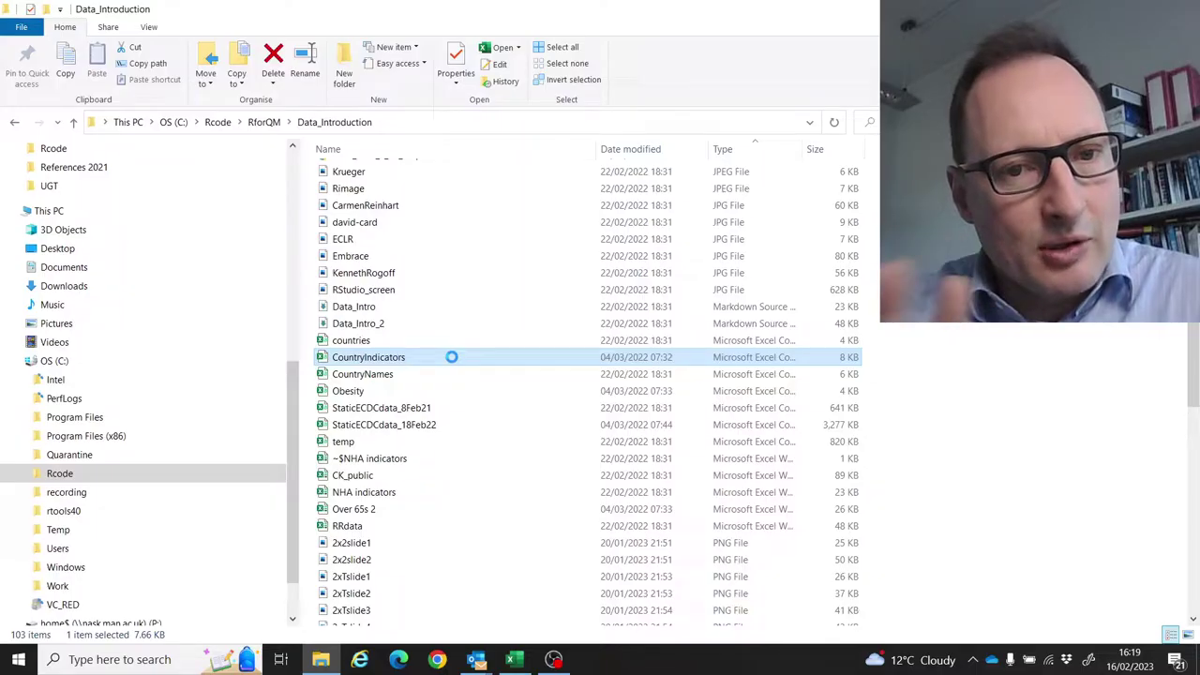
right_click(453, 362)
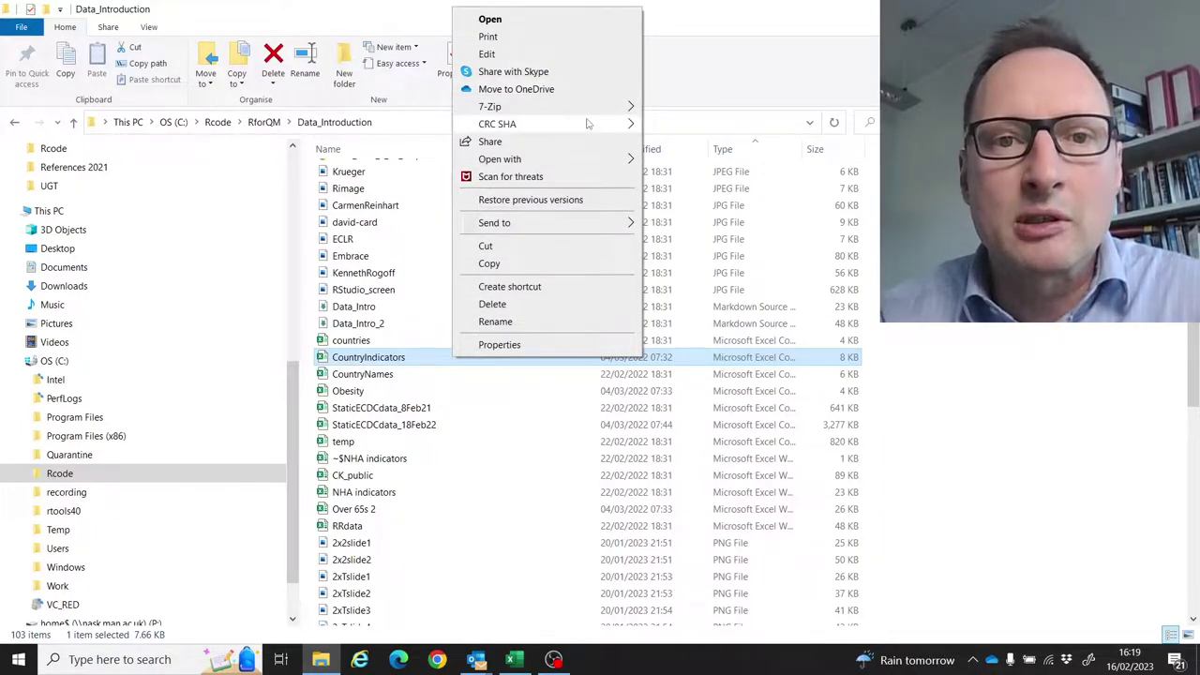
mouse_move(588, 163)
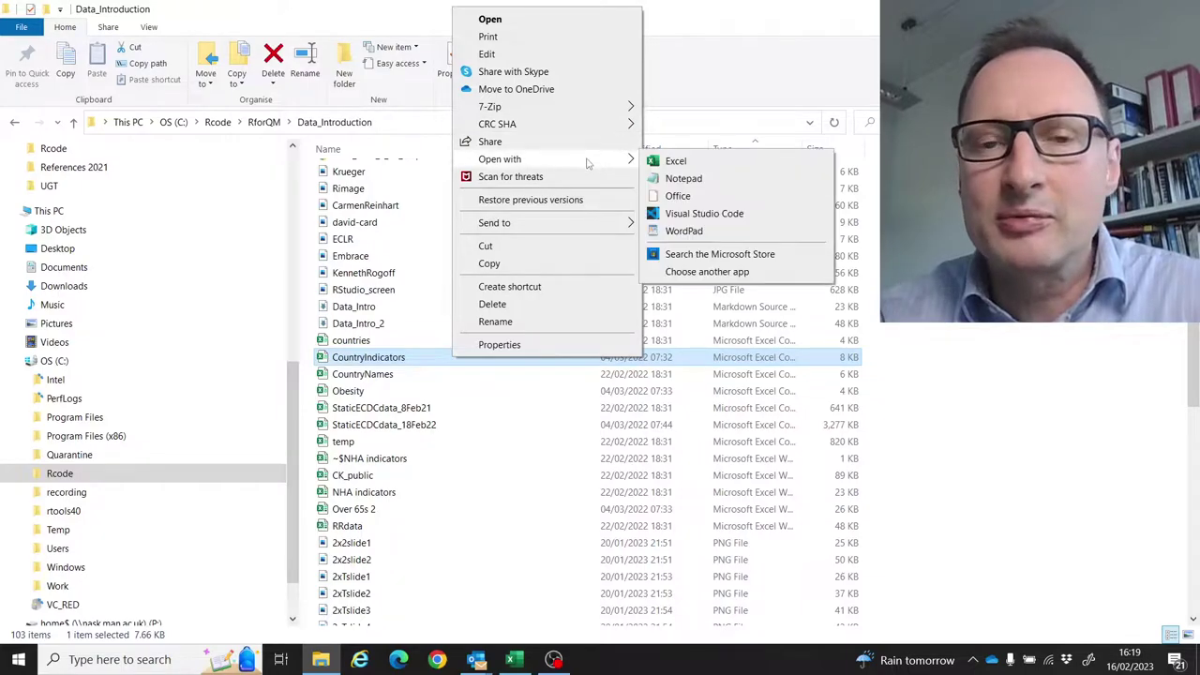
left_click(690, 180)
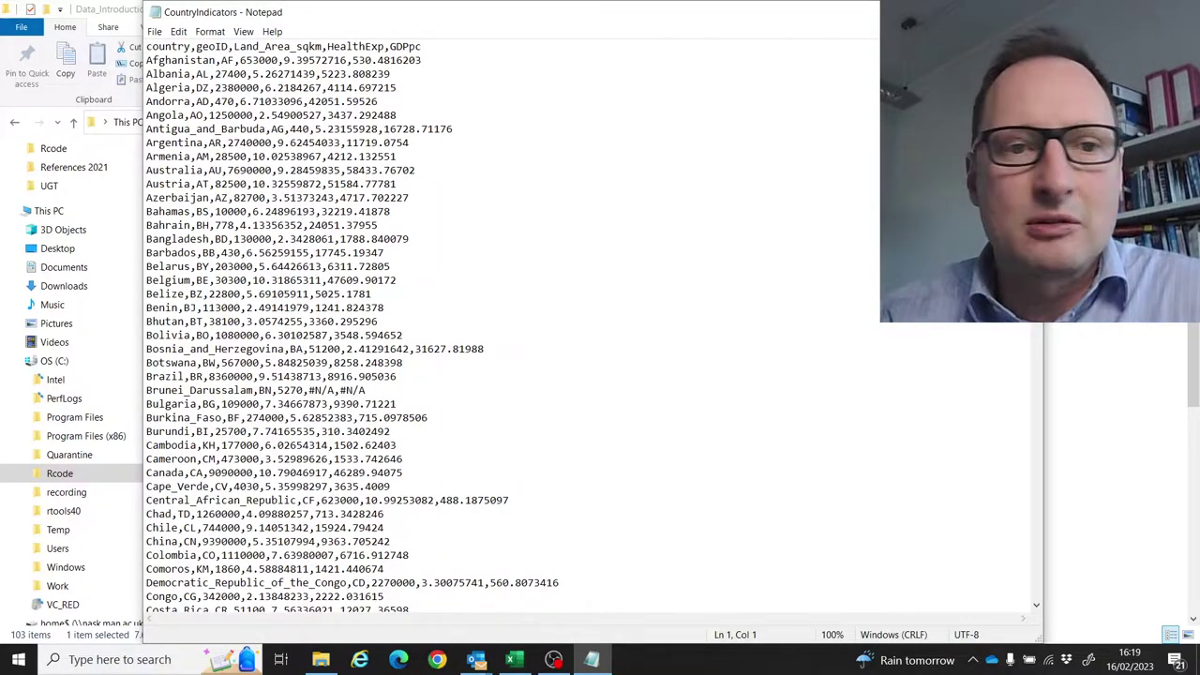
Maximize and zoom Notepad, highlight the commas after Angola, AO and 1250000, then close it.
key("super+Up")
key("ctrl+plus")
key("ctrl+plus")
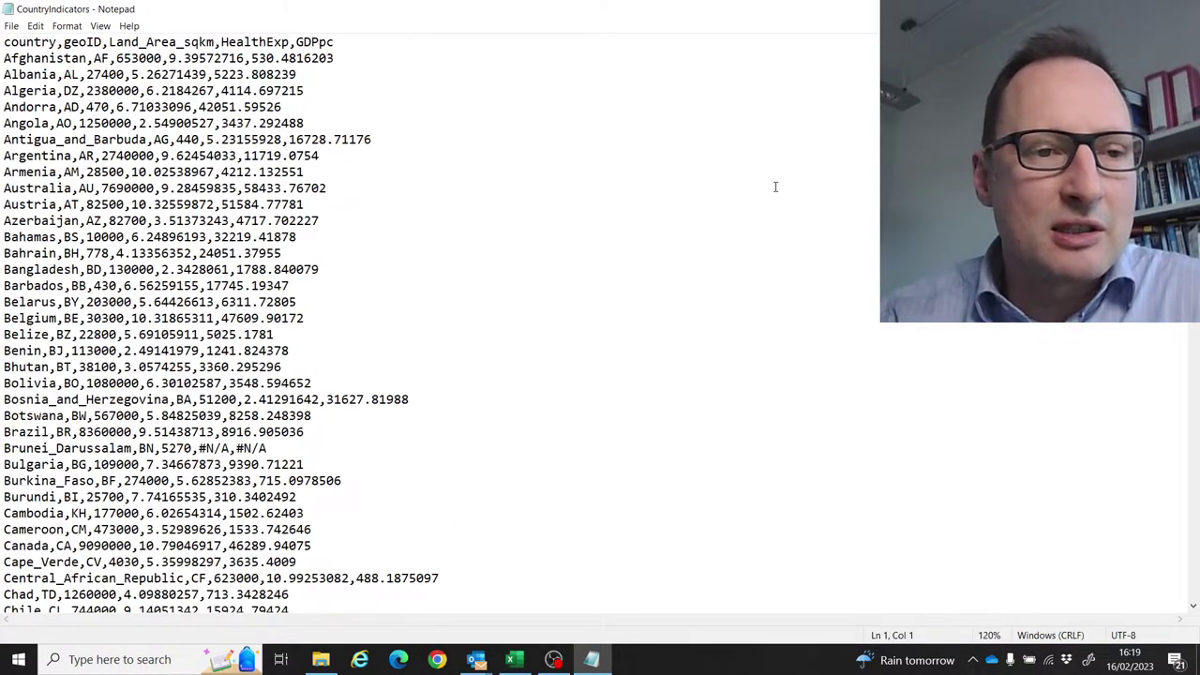
left_click_drag(4, 123, 334, 125)
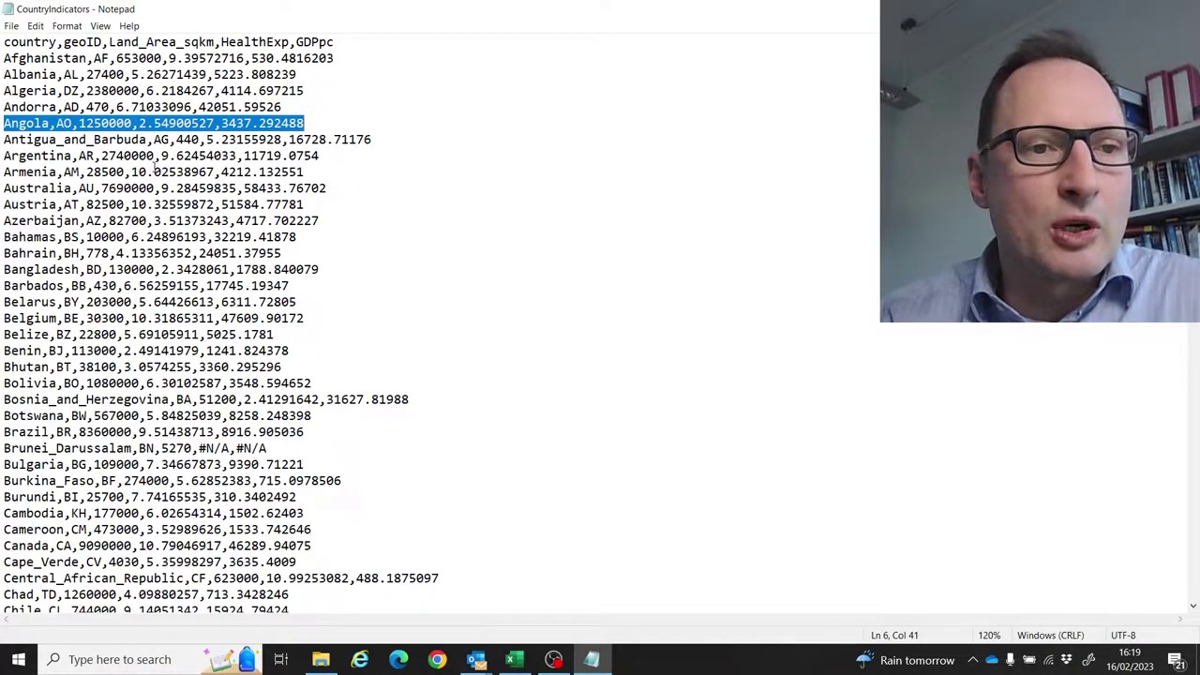
left_click(52, 124)
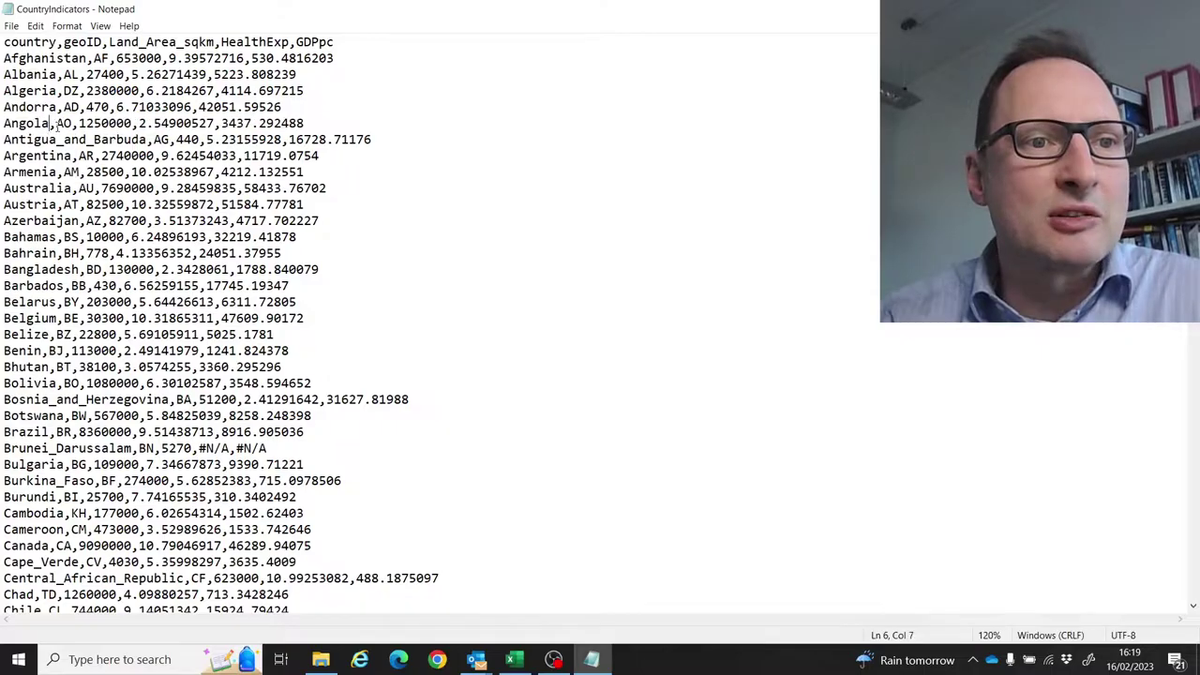
key("shift+Left")
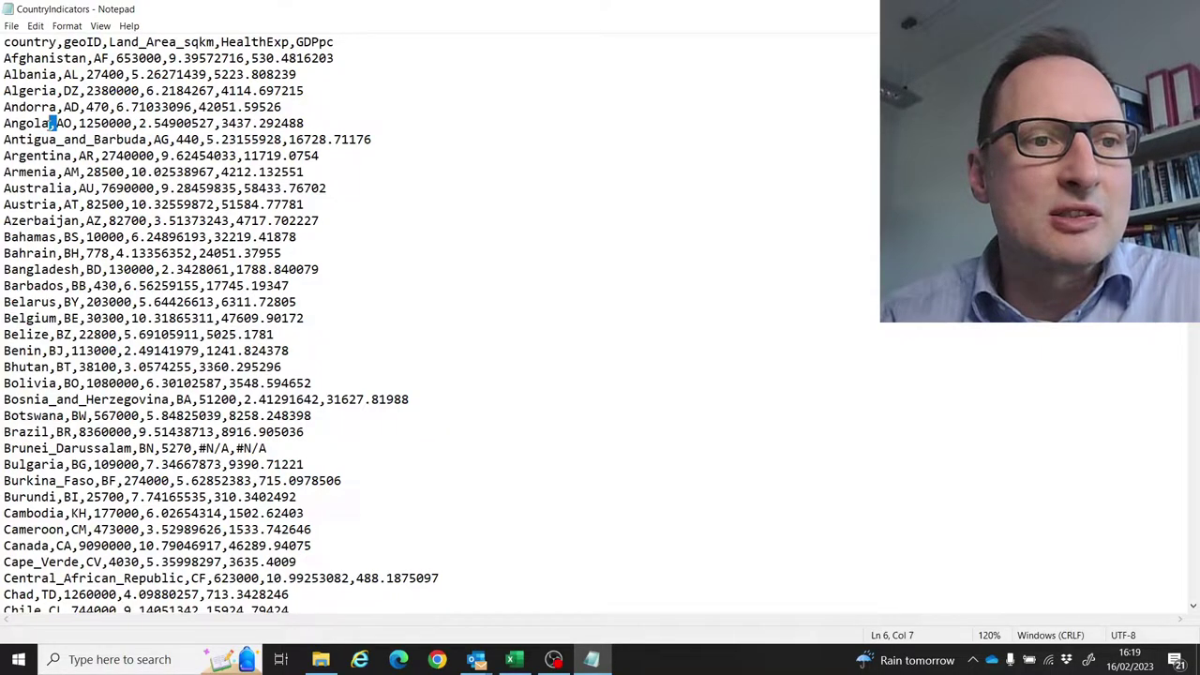
left_click(71, 124)
key("shift+Right")
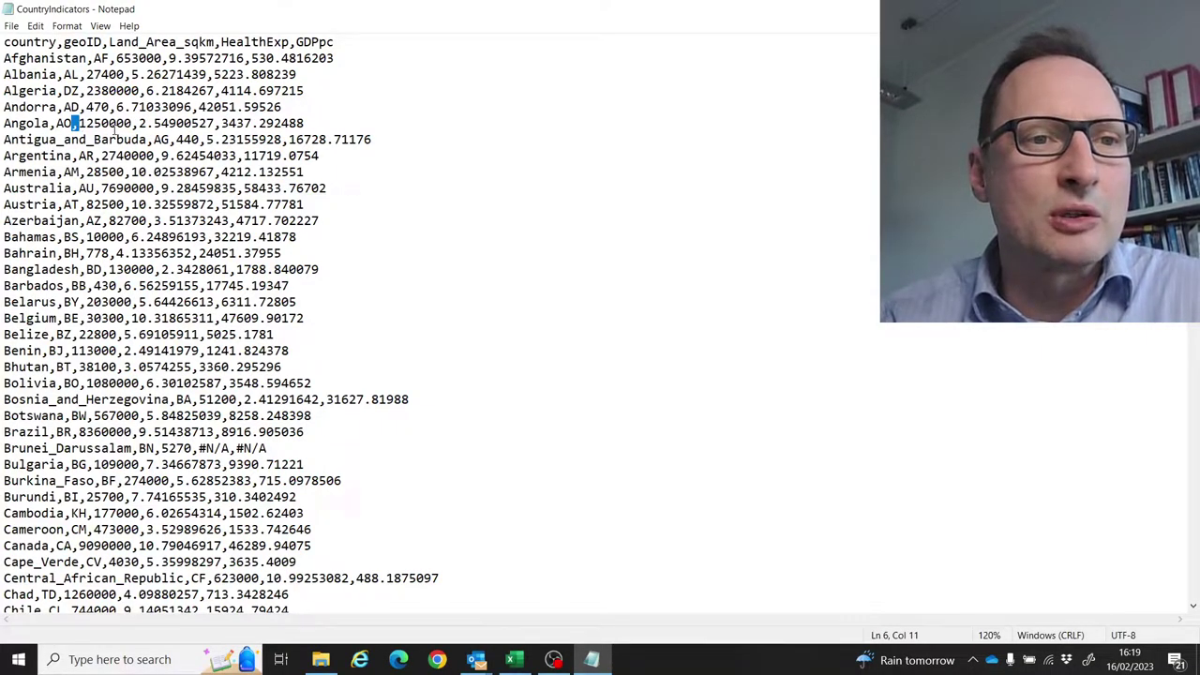
left_click(130, 123)
key("shift+Right")
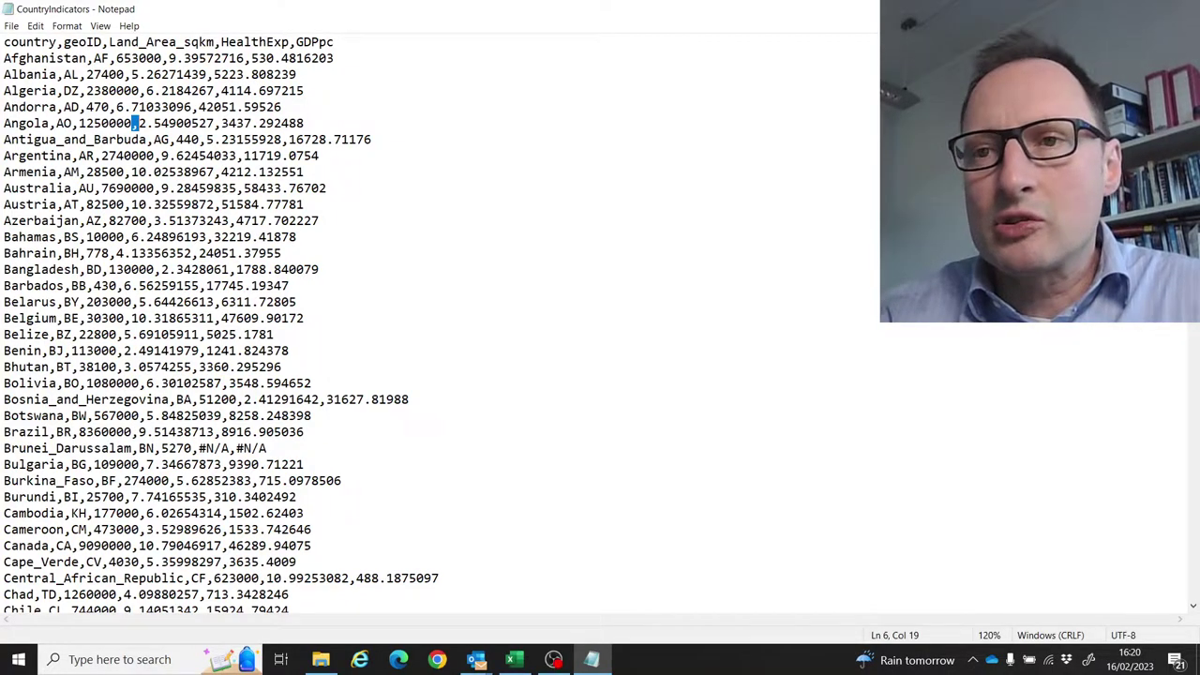
key("alt+F4")
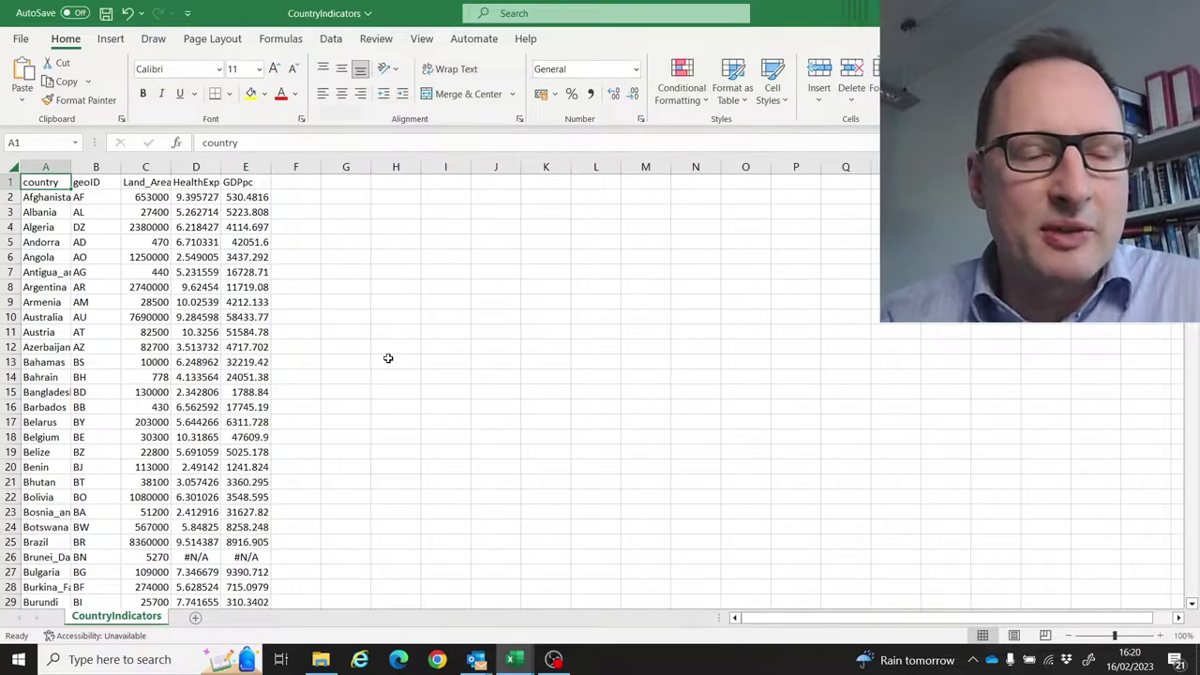
Check the split Land_Area_sqkm, HealthExp and GDPpc columns in CountryIndicators, then return to Book1.
left_click(153, 318)
left_click(202, 315)
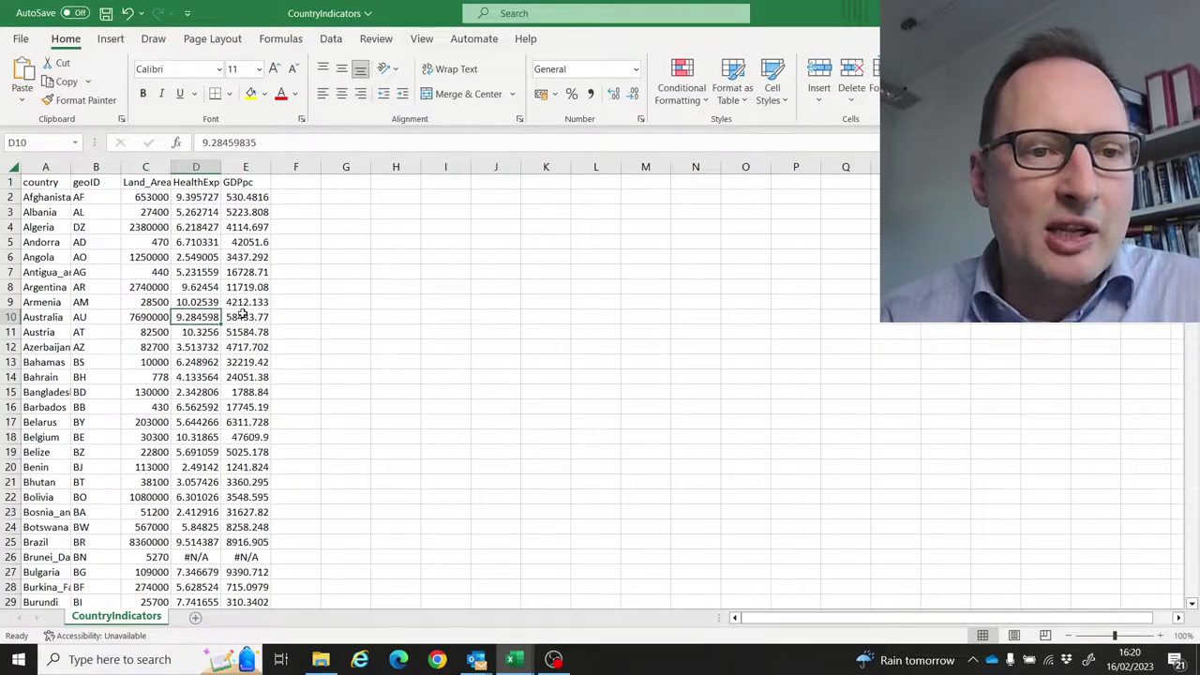
left_click(245, 166)
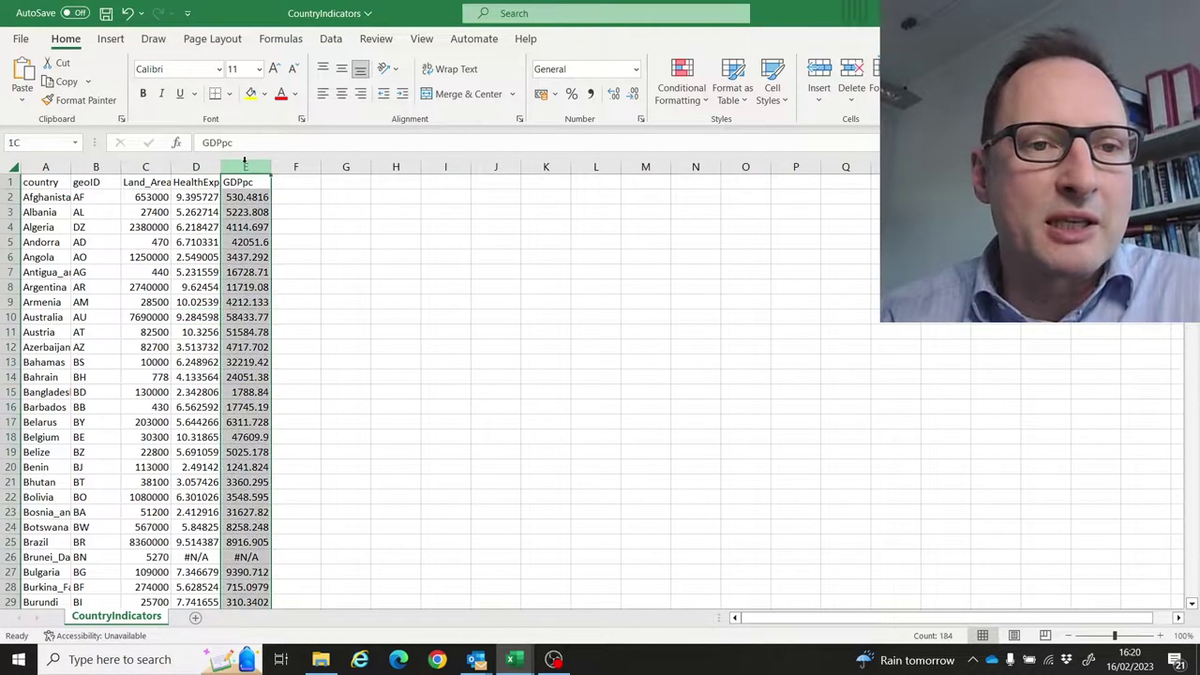
left_click(196, 166)
left_click(150, 166)
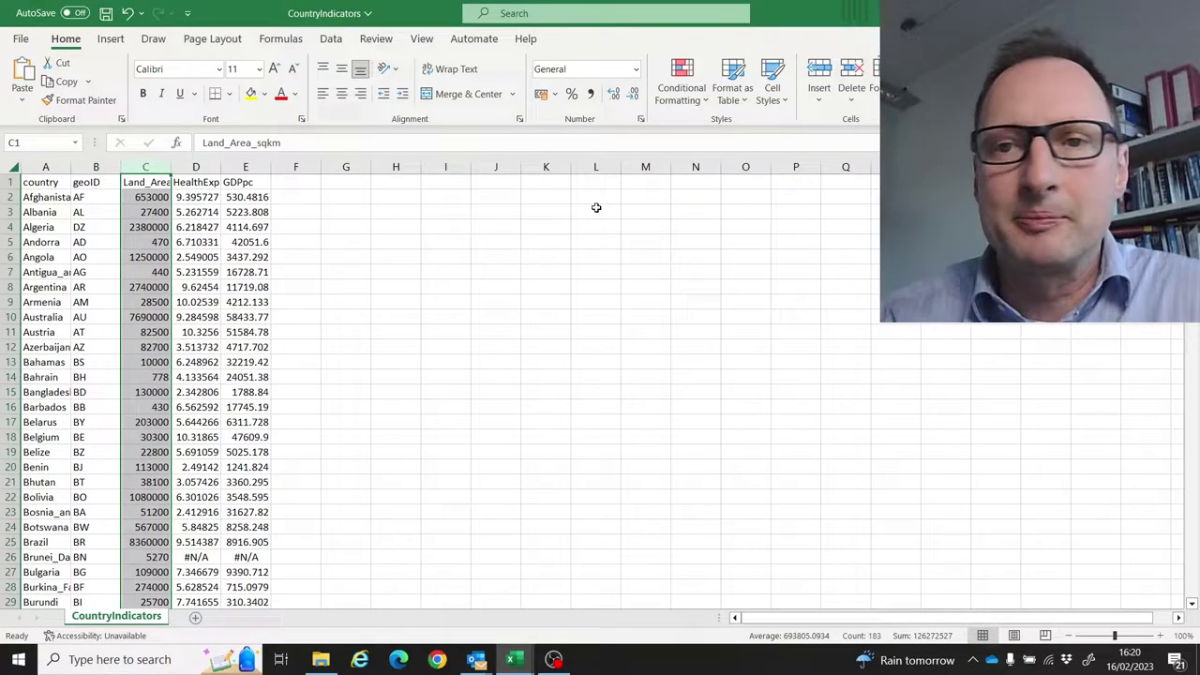
key("alt+Tab")
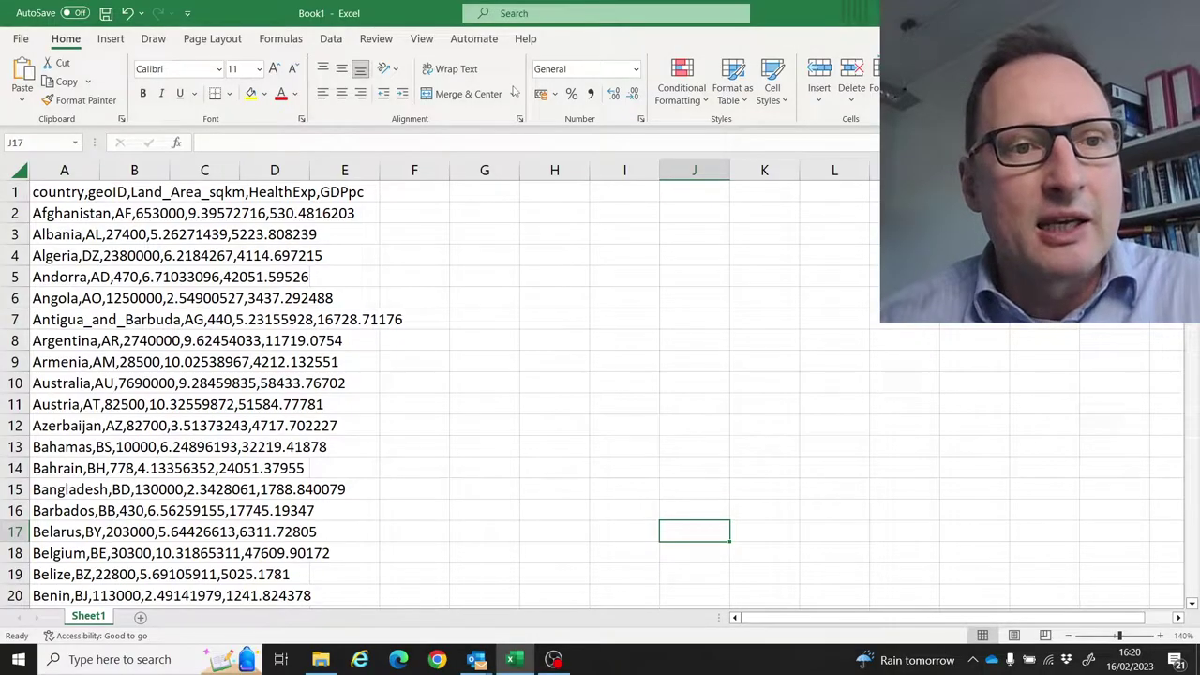
Confirm A1 holds the whole header line and B1 is empty, then widen column A to fit.
left_click(76, 194)
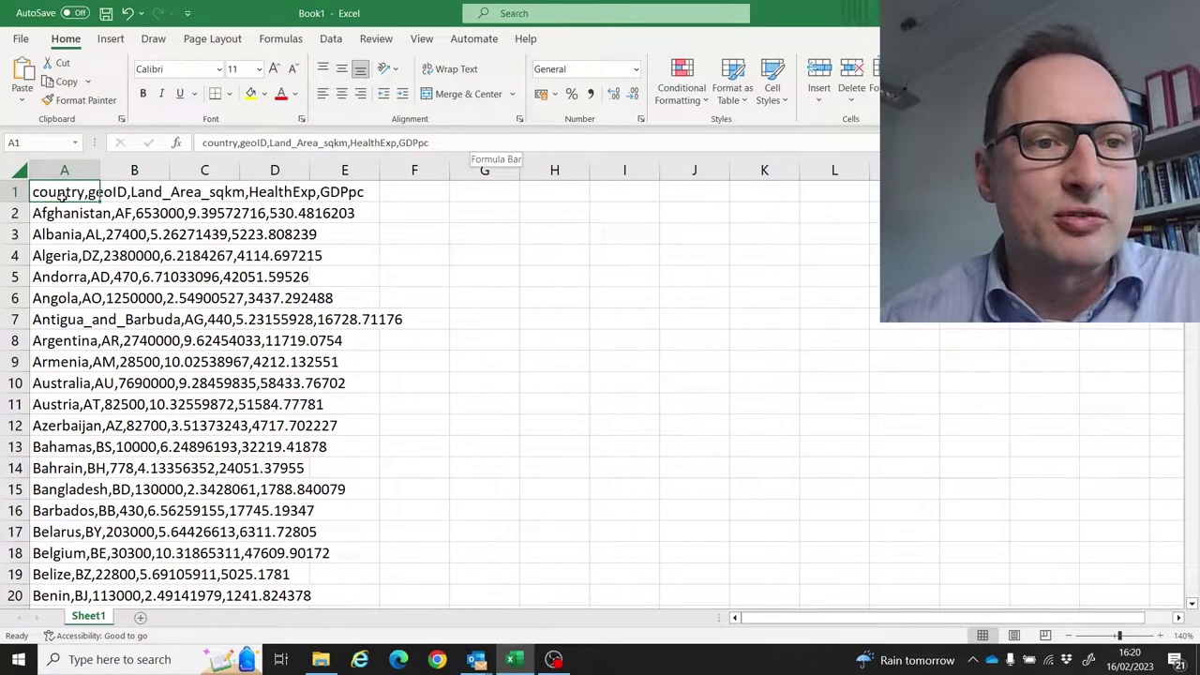
left_click(129, 194)
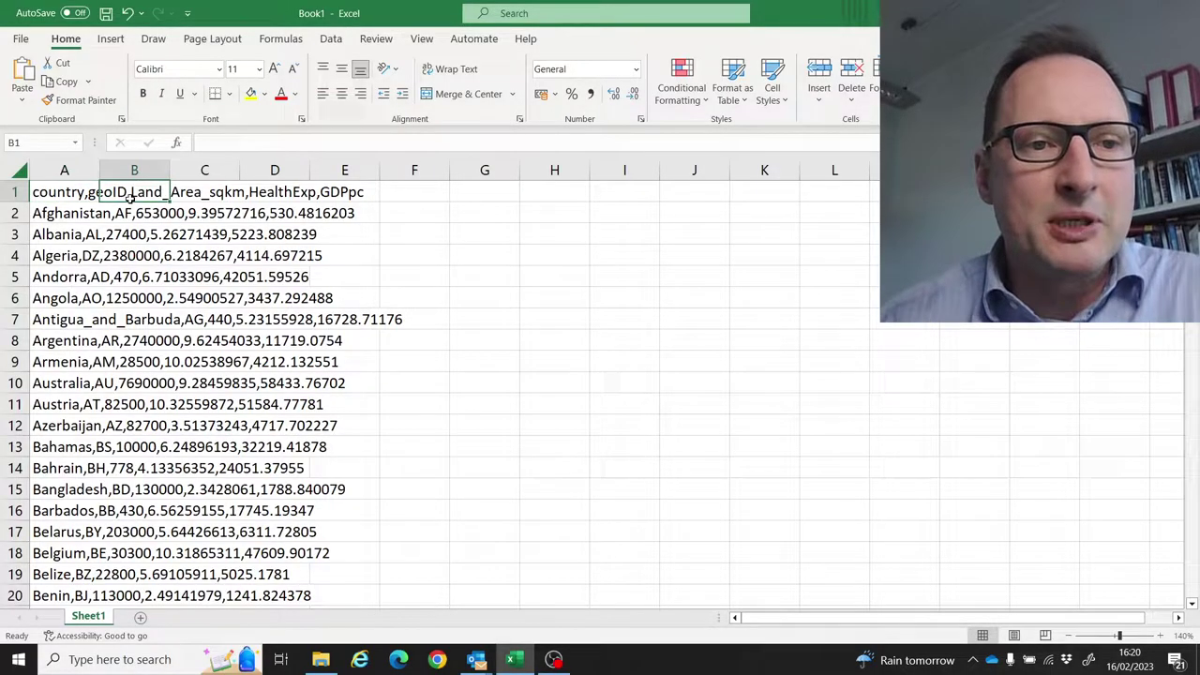
left_click_drag(97, 168, 420, 162)
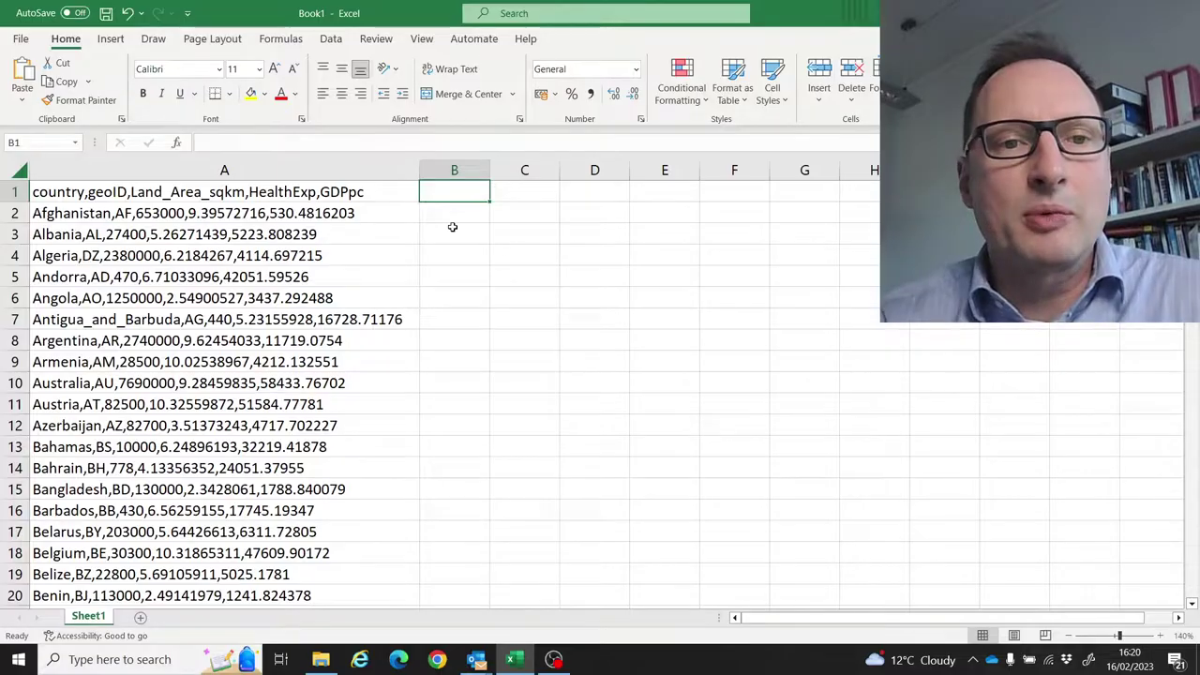
Run Text to Columns on column A with the Comma delimiter, giving country, geoID, Land_Area, HealthExp, GDPpc.
left_click(321, 172)
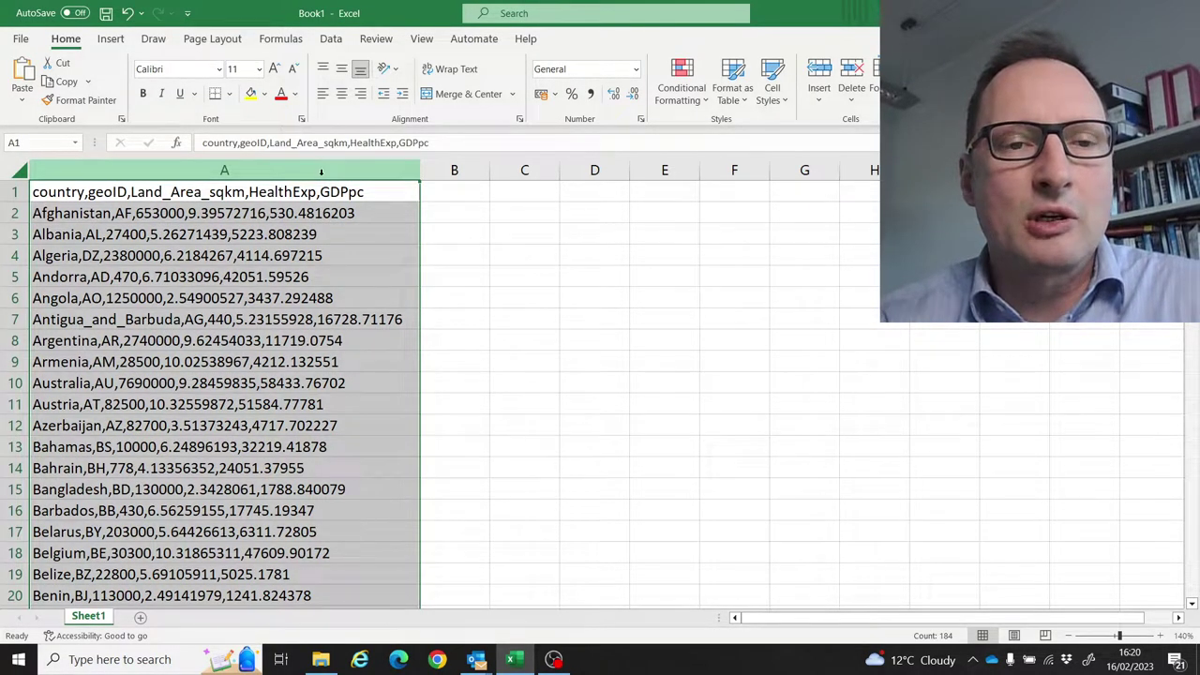
left_click(333, 42)
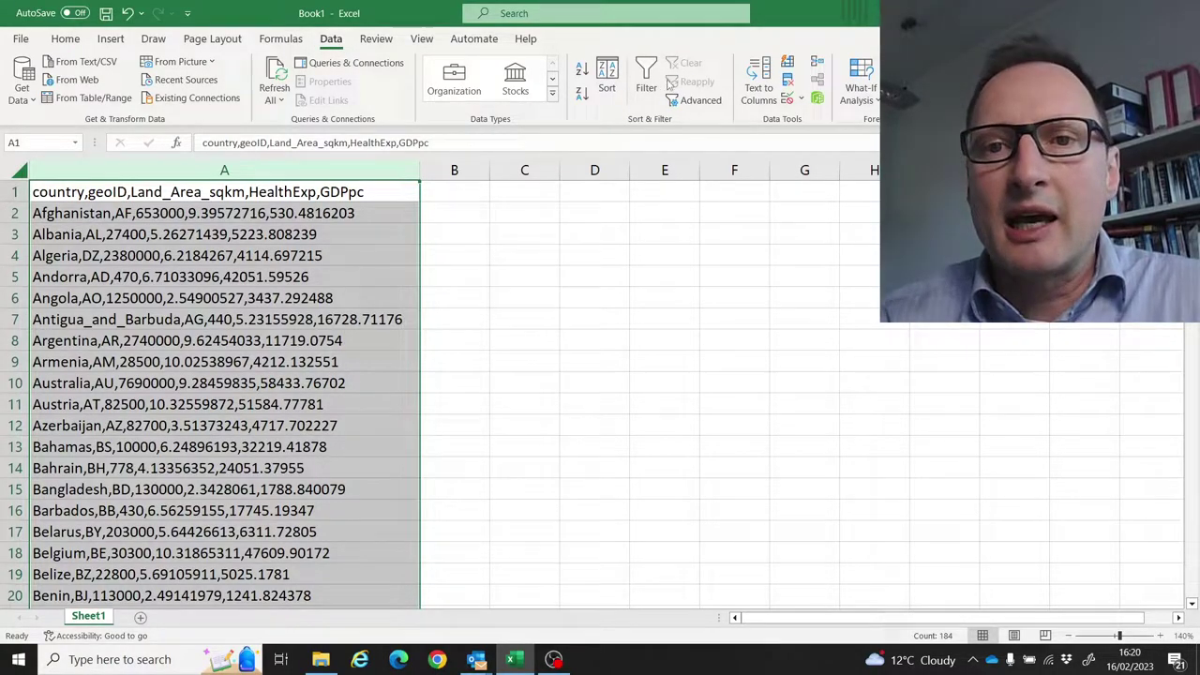
left_click(761, 93)
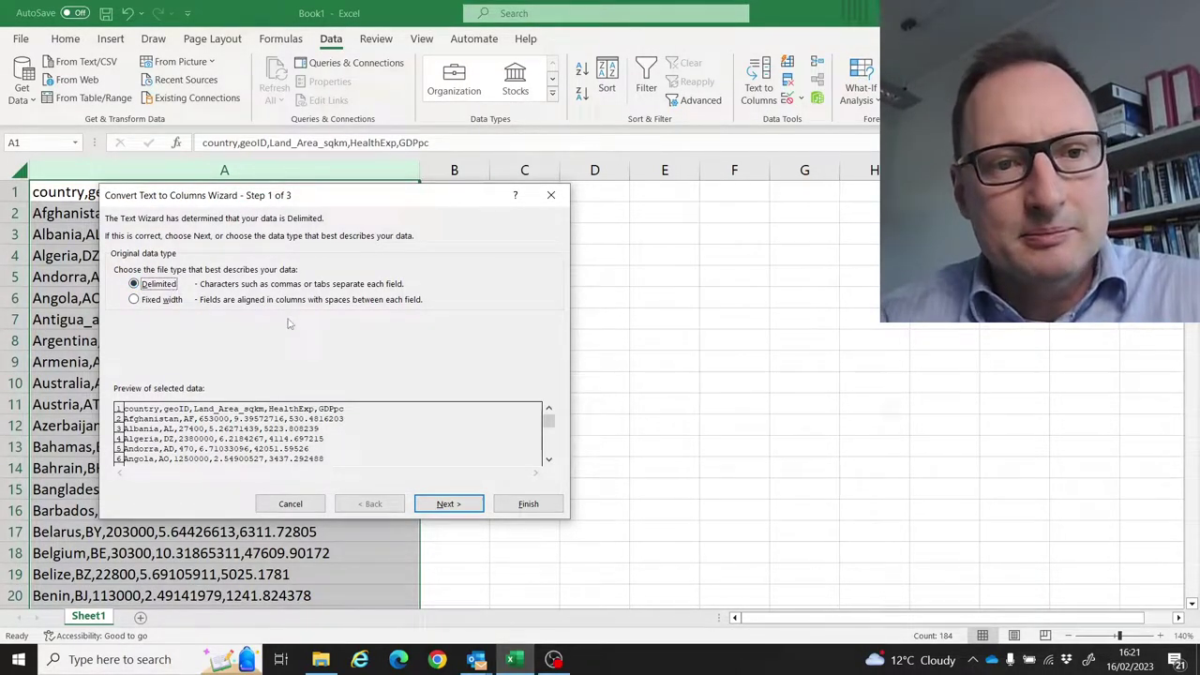
left_click(443, 504)
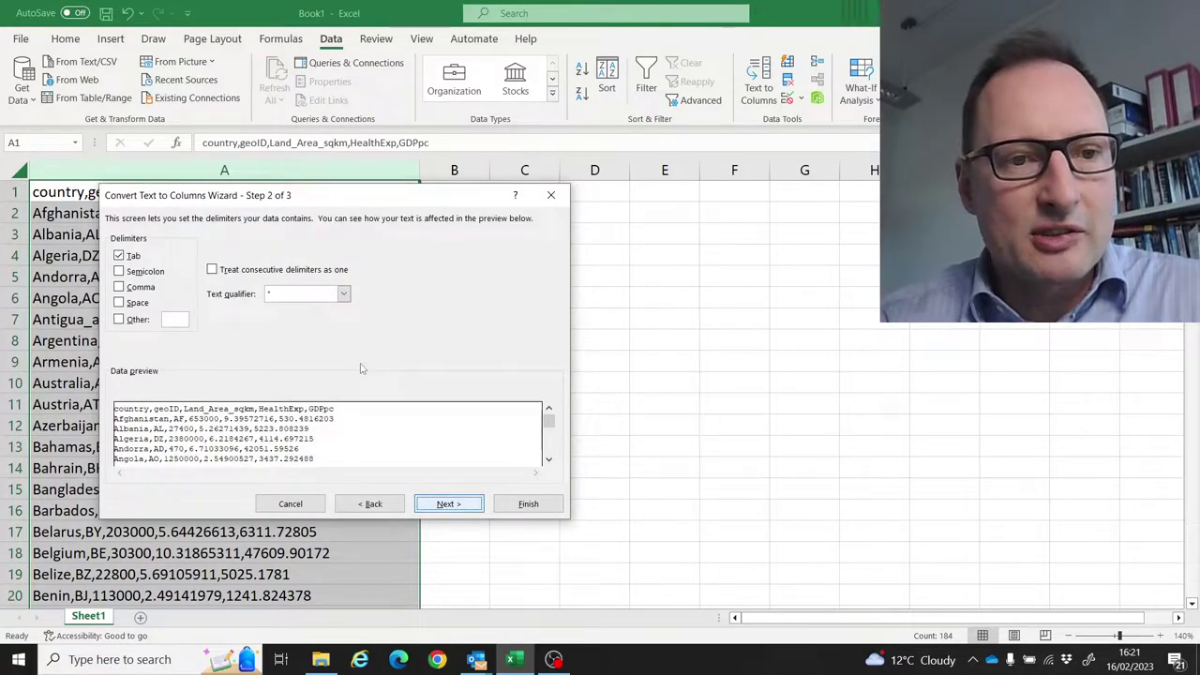
left_click(119, 287)
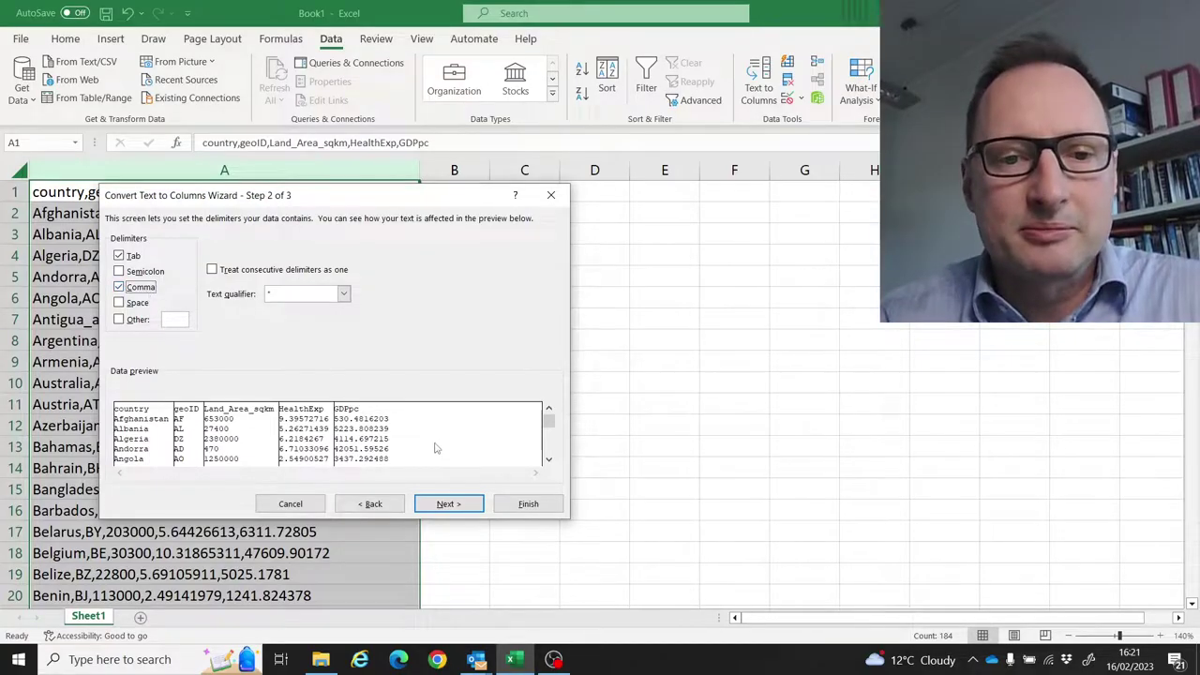
left_click(448, 504)
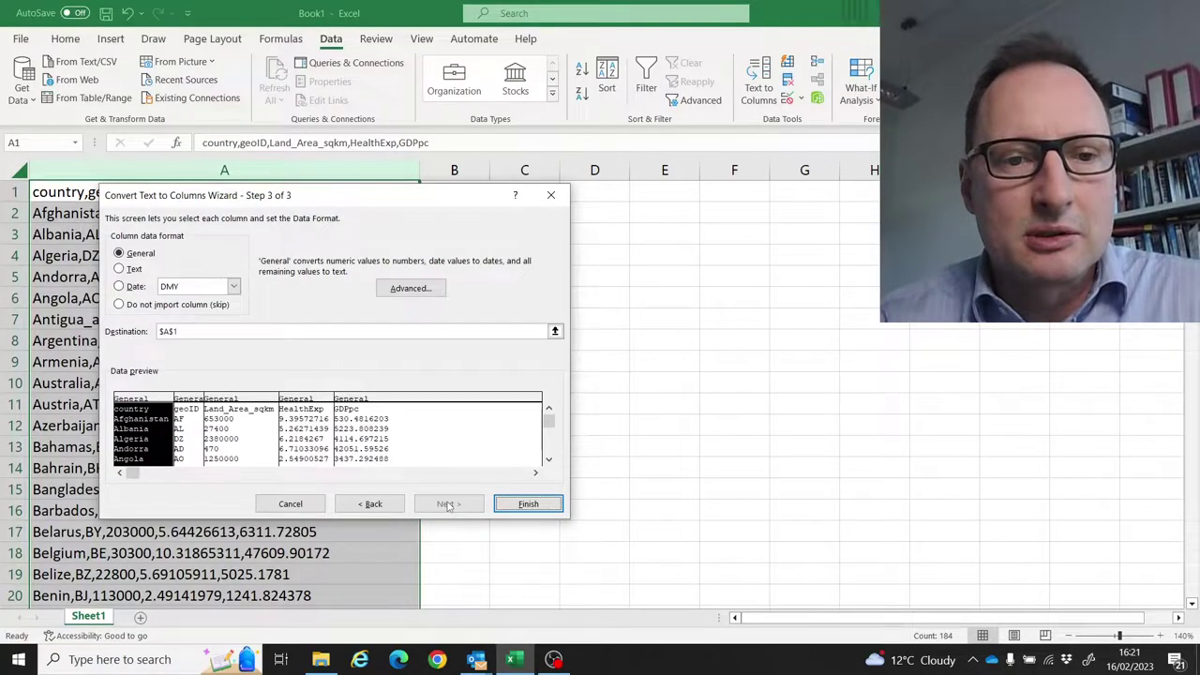
left_click(528, 506)
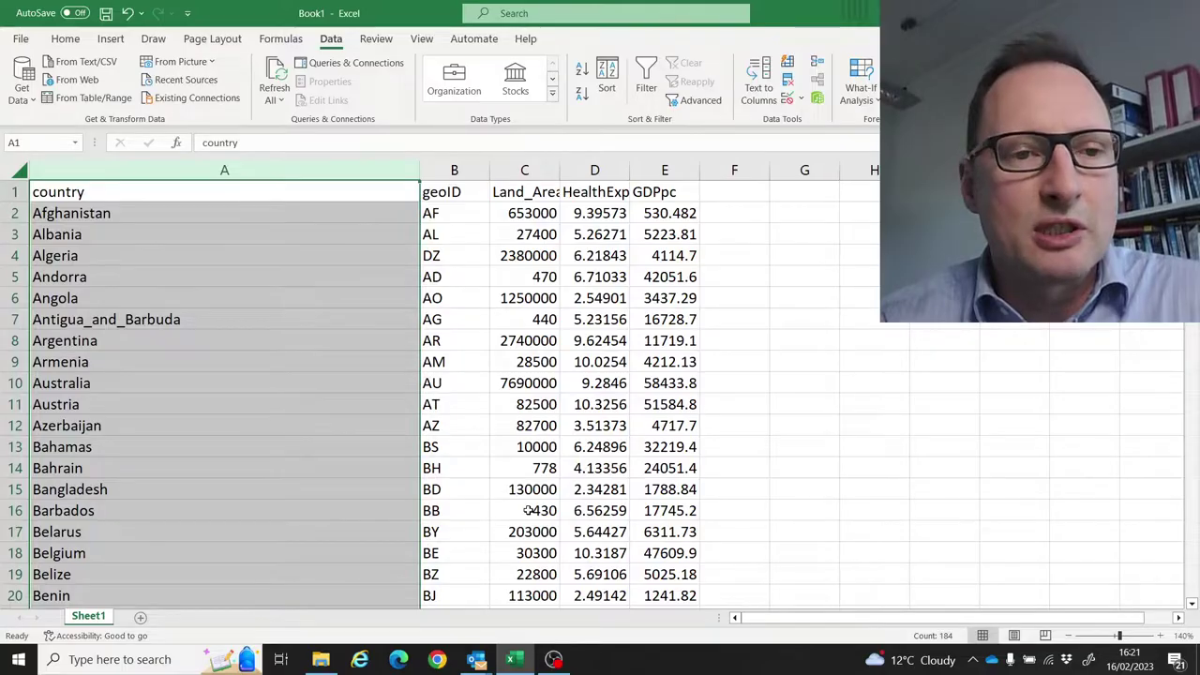
left_click(397, 385)
Narrow column A to the country names, glance at Save As without saving, then open the File Home page.
left_click_drag(421, 170, 248, 176)
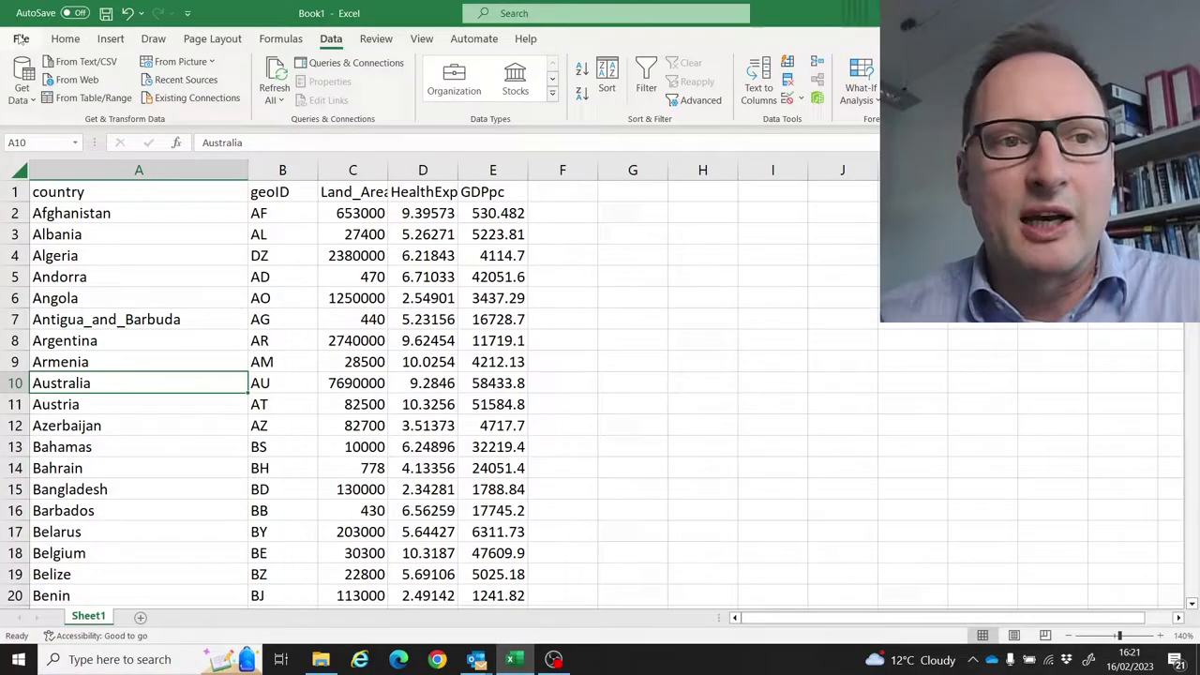
left_click(21, 39)
left_click(63, 251)
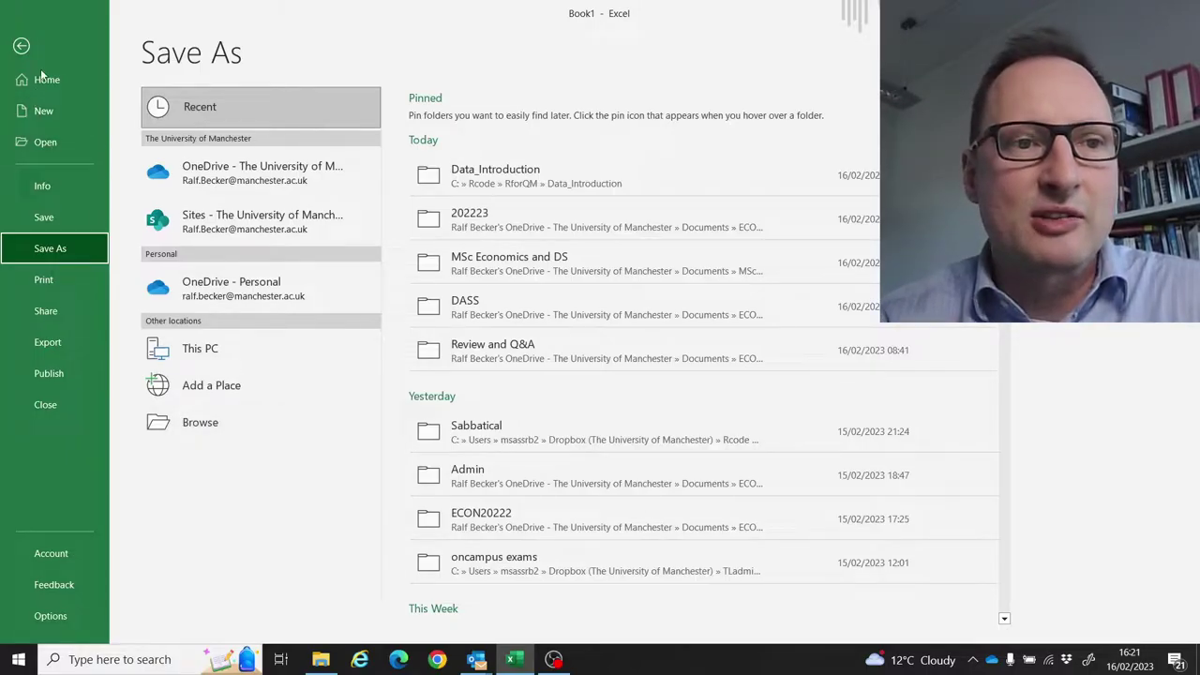
left_click(21, 46)
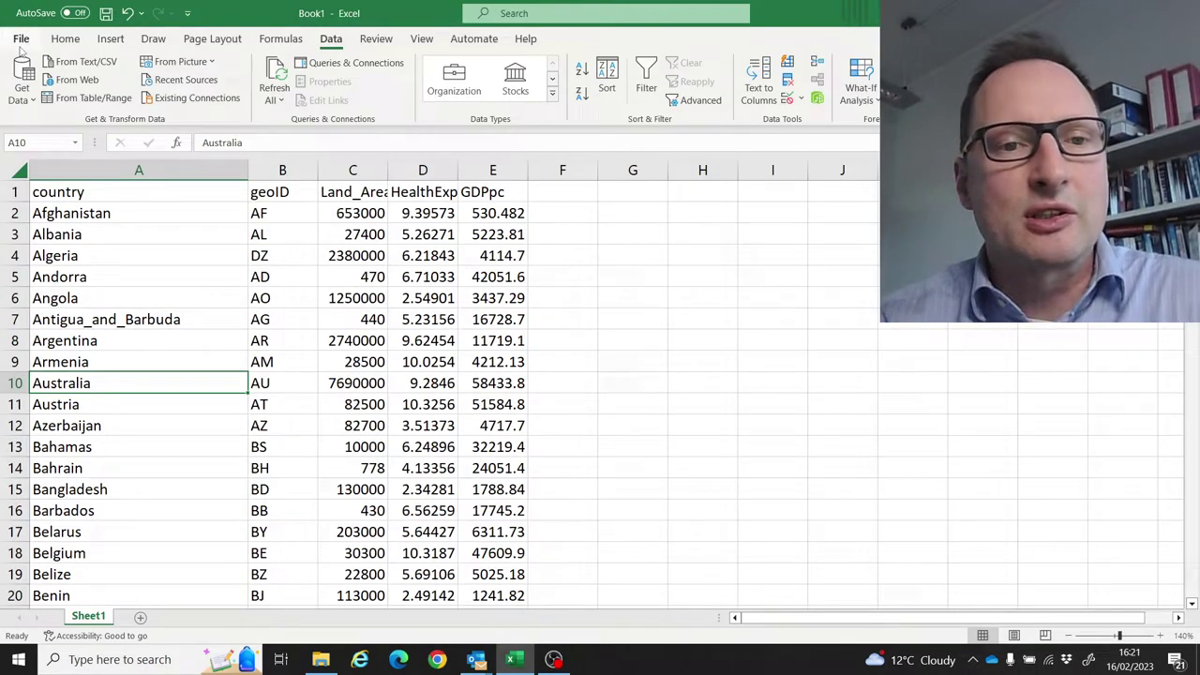
left_click(360, 319)
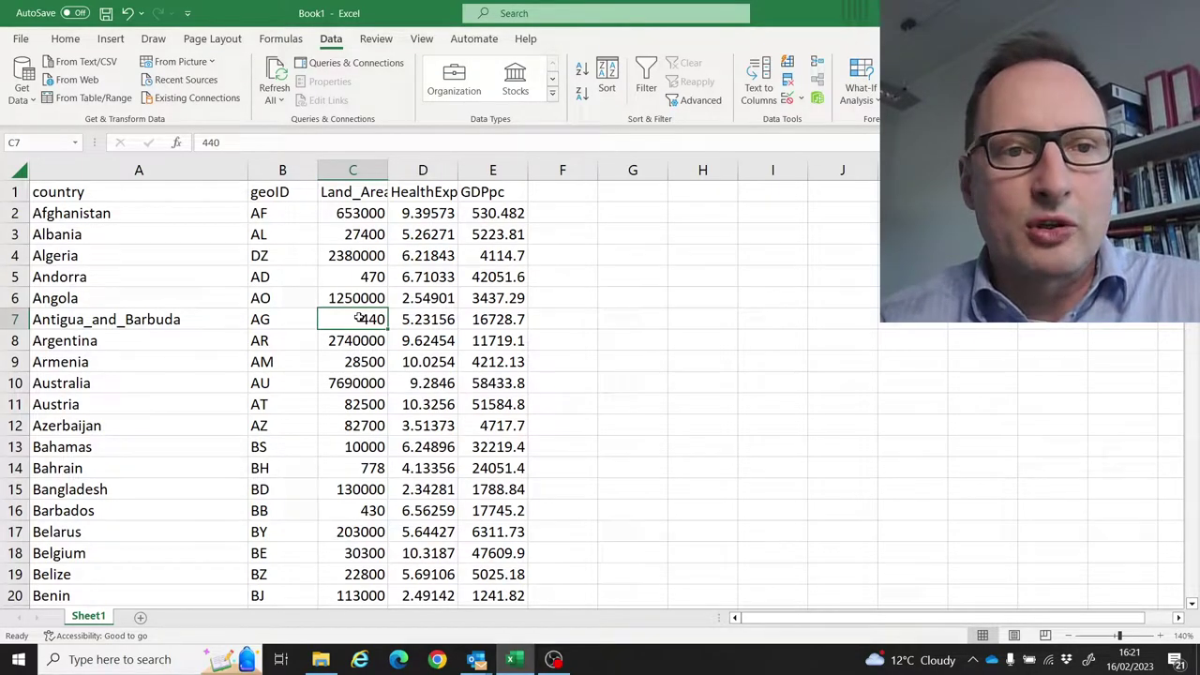
left_click(24, 40)
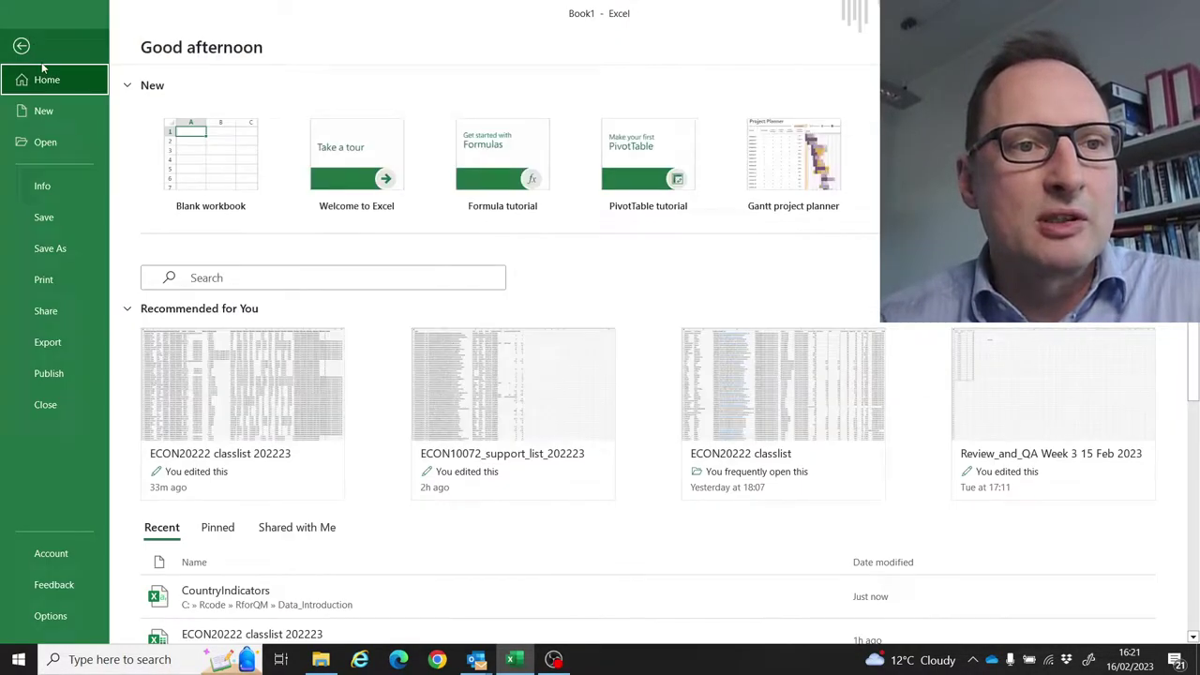
Create a blank workbook and choose Data > Get Data > From File > From Text/CSV.
left_click(235, 167)
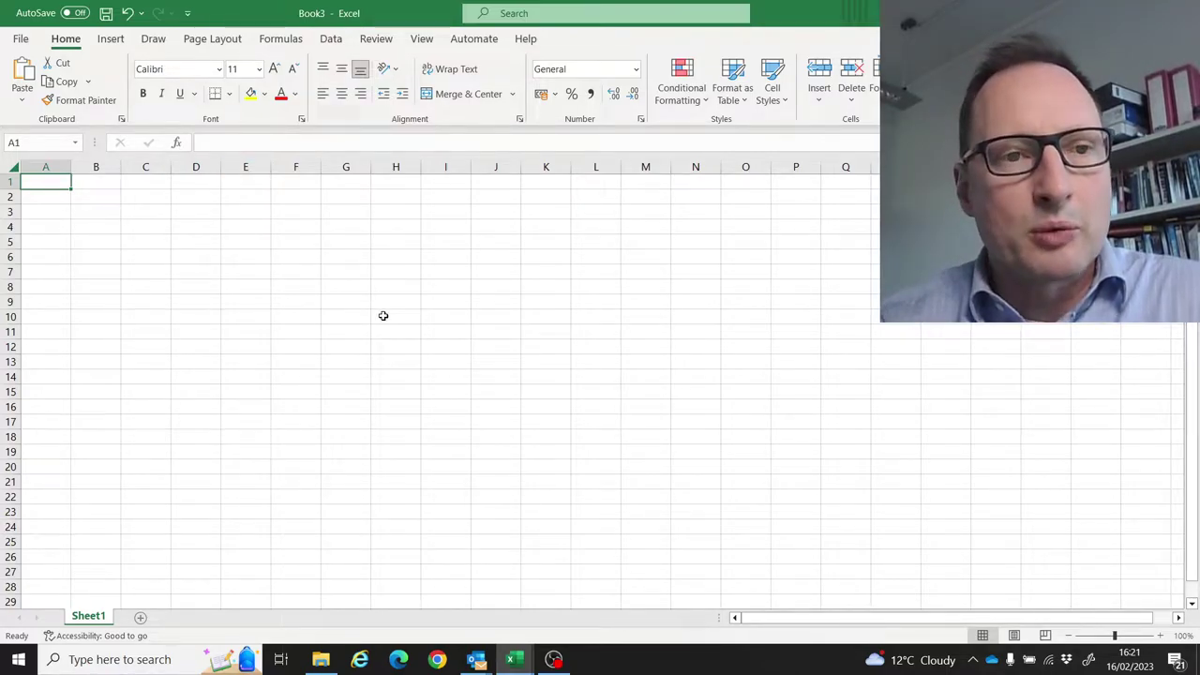
left_click(331, 39)
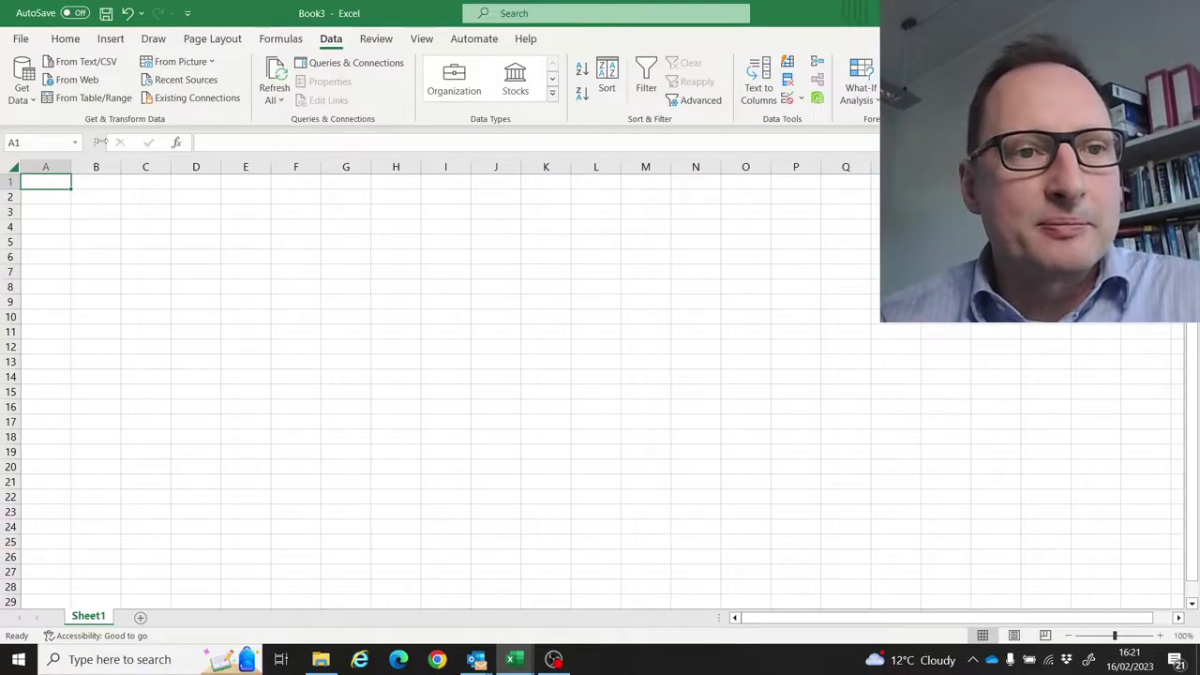
left_click(23, 89)
mouse_move(108, 161)
mouse_move(126, 131)
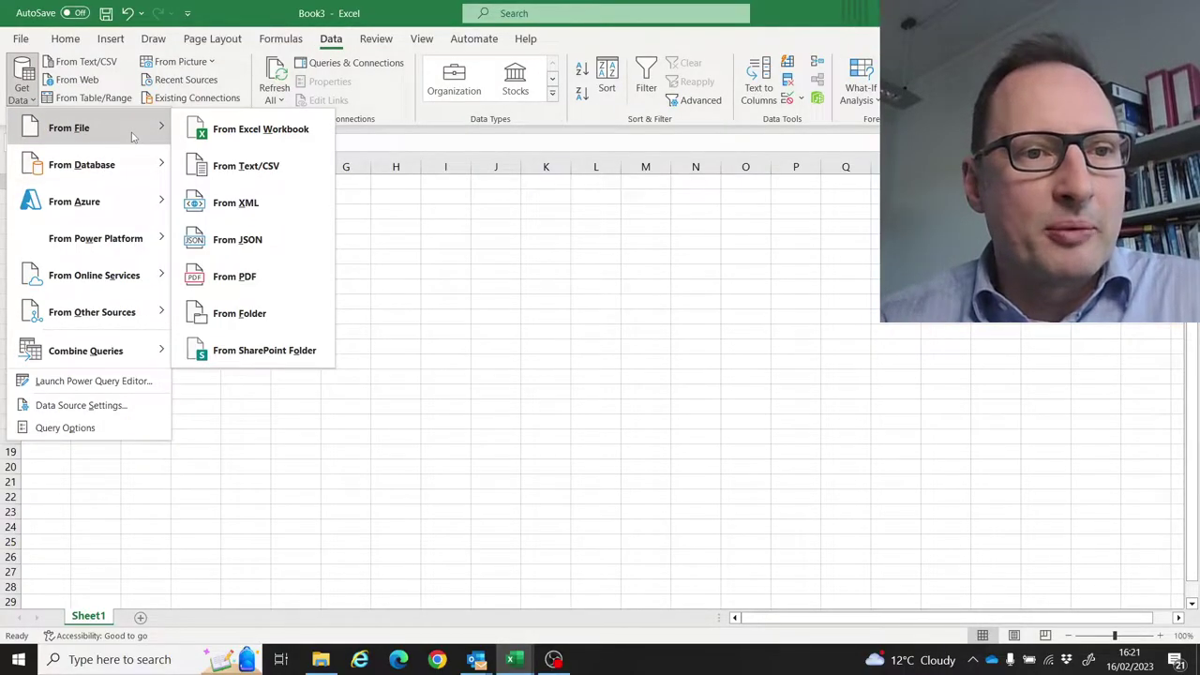
left_click(242, 175)
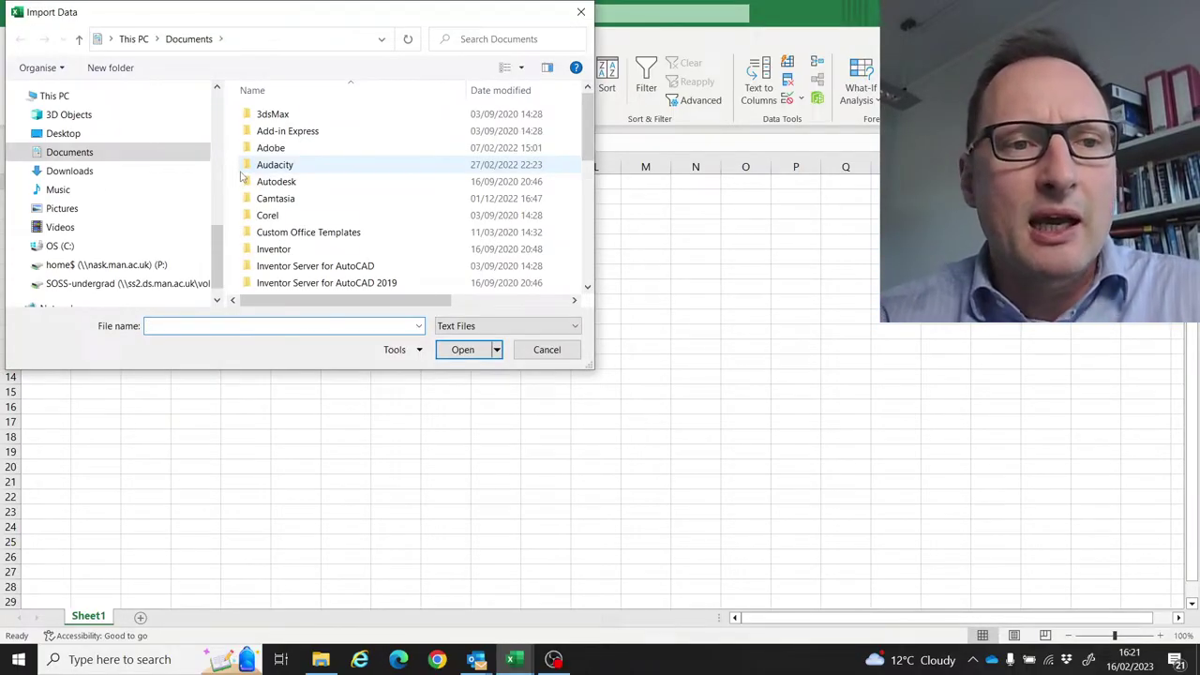
Browse to C:\Rcode\RforQM\Data_Introduction and open CountryIndicators.csv for the import preview.
left_click(145, 248)
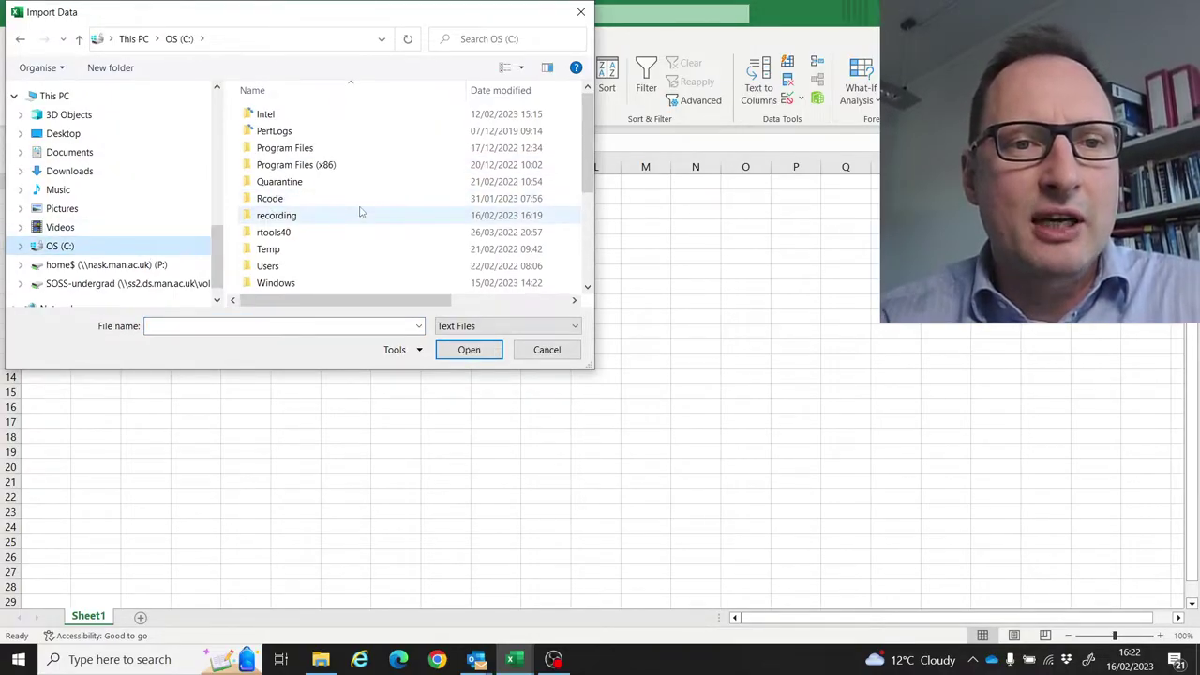
double_click(362, 199)
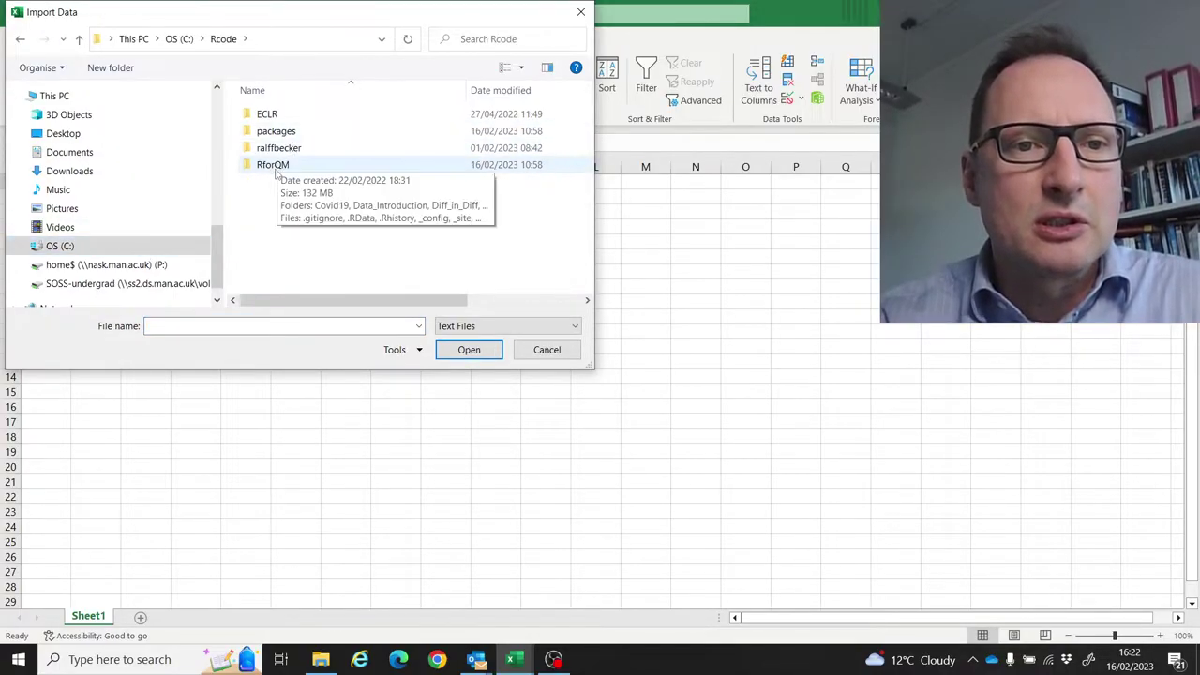
double_click(274, 167)
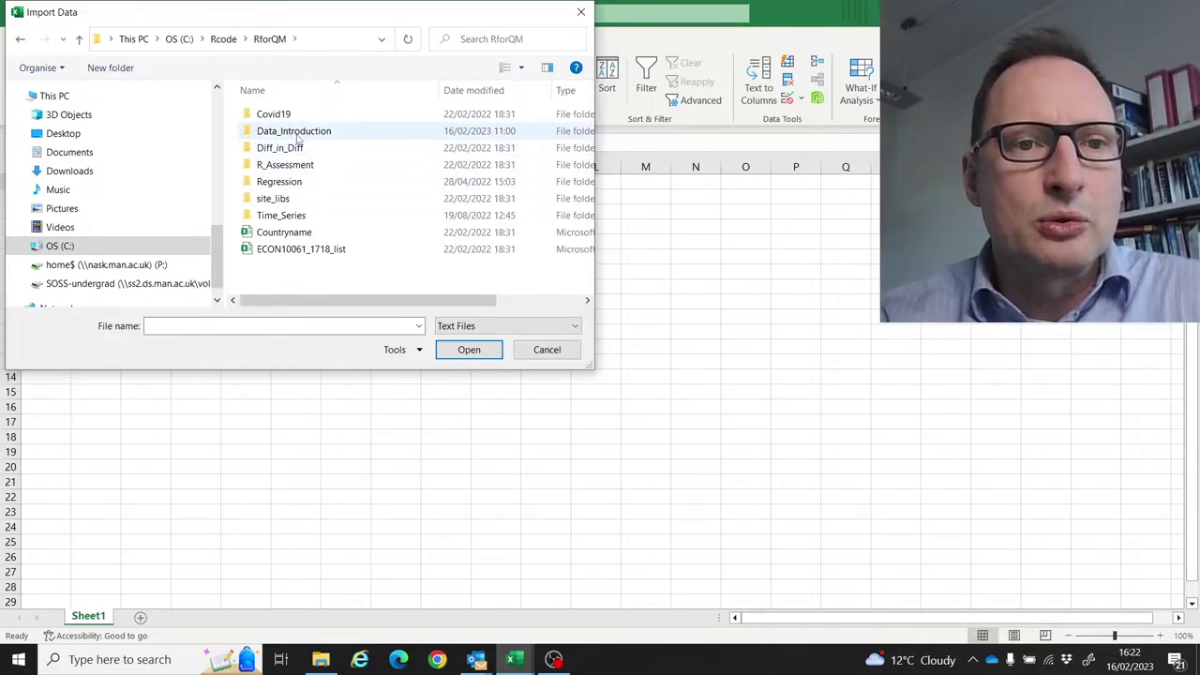
double_click(298, 133)
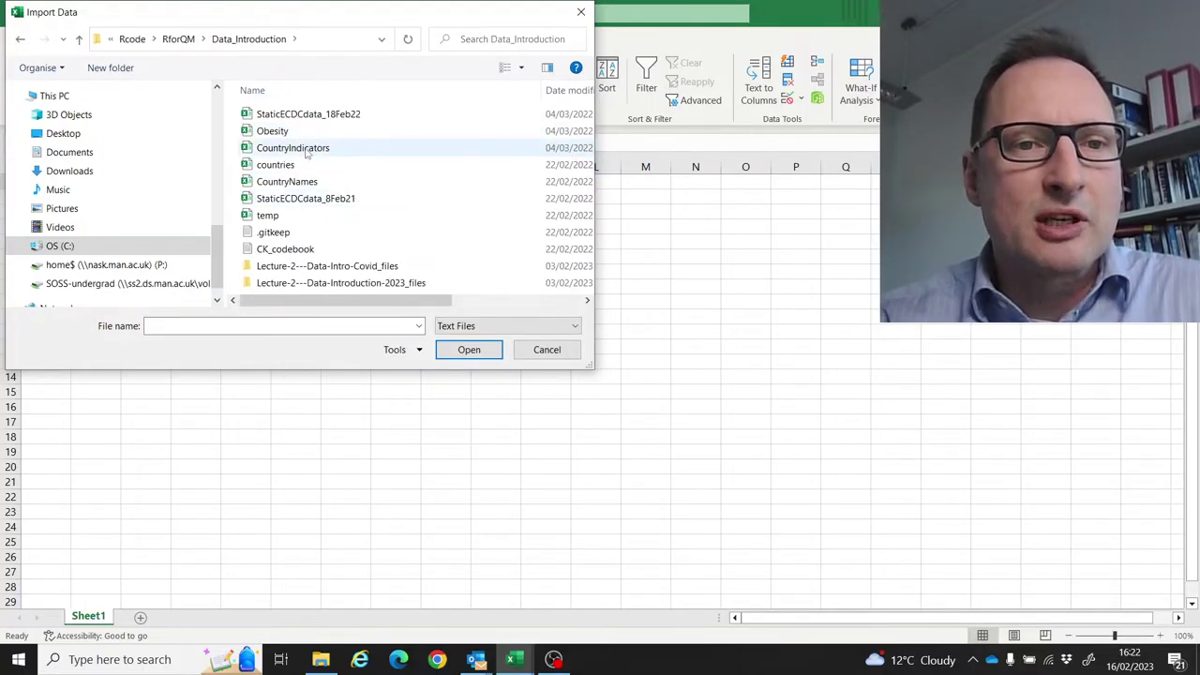
double_click(306, 150)
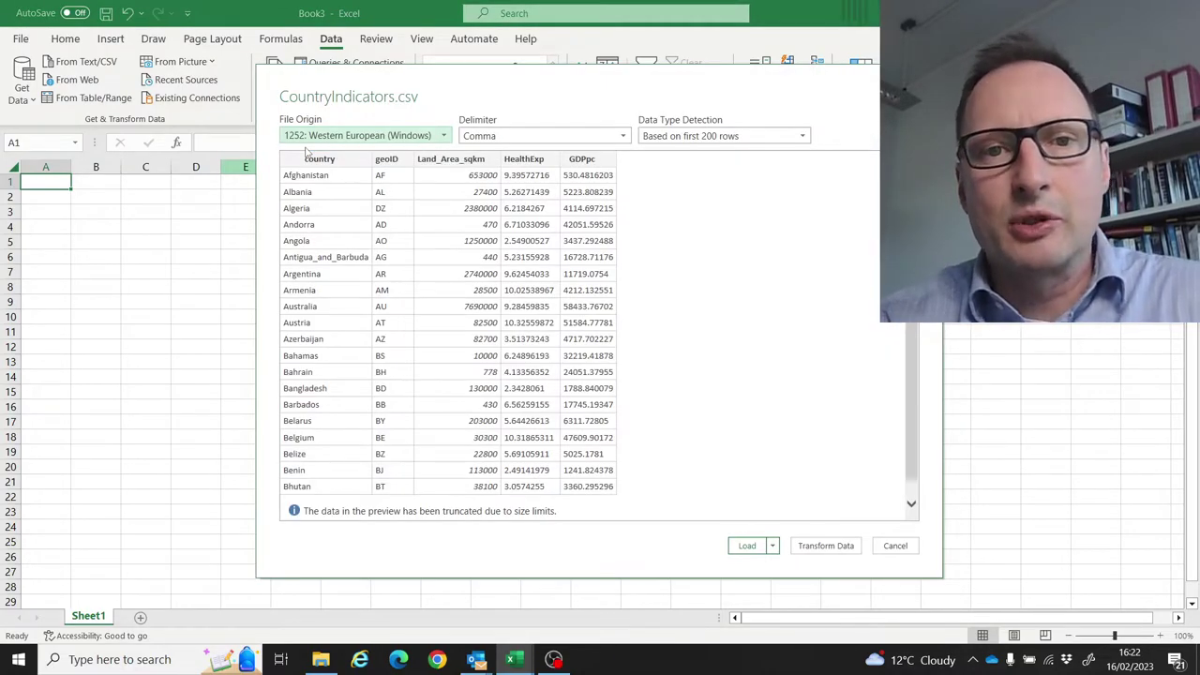
Load the CountryIndicators preview into Book3 as a table, then check a HealthExp value.
left_click(774, 547)
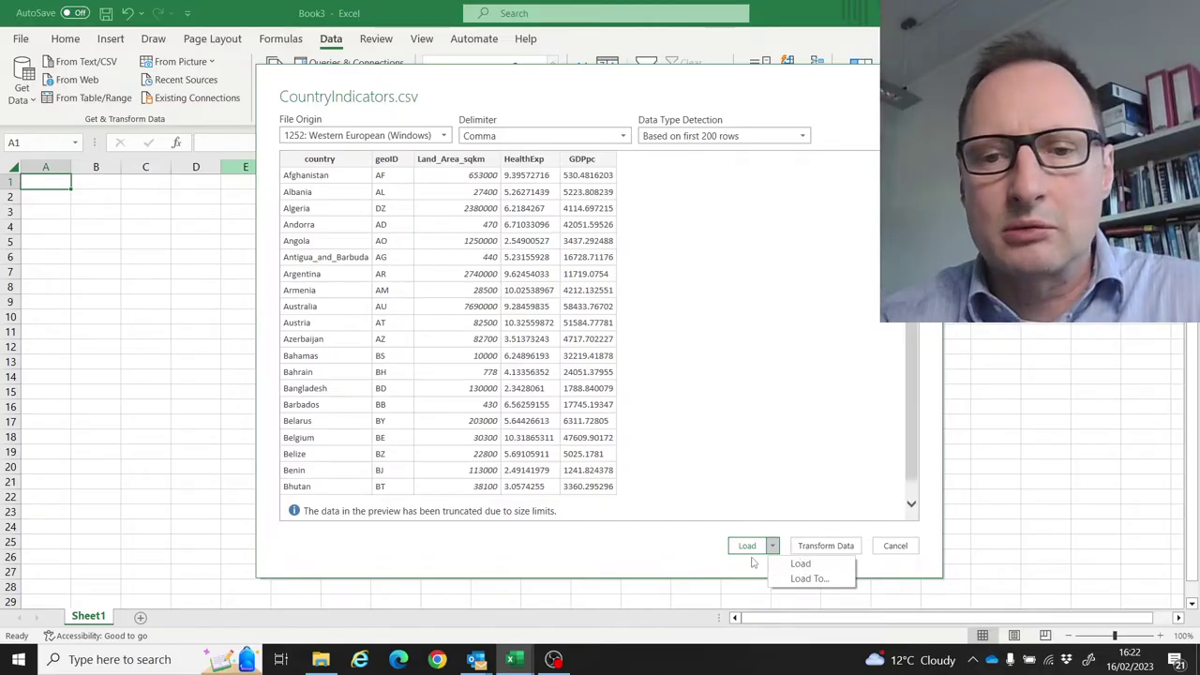
left_click(742, 551)
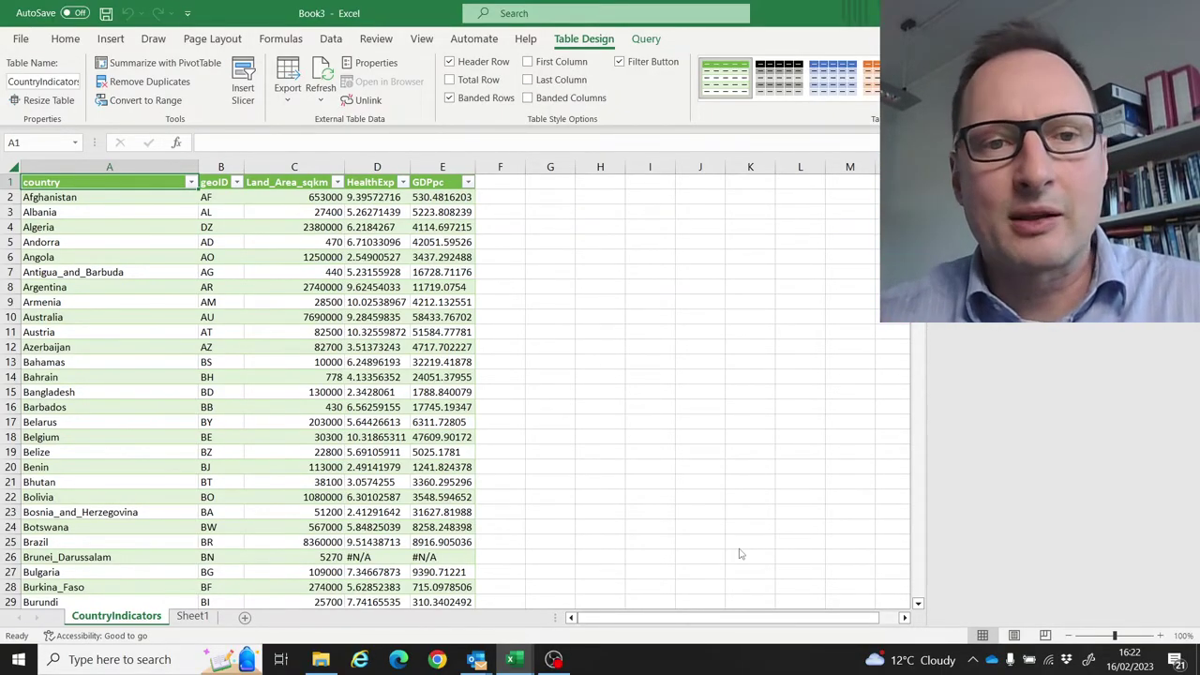
left_click(379, 389)
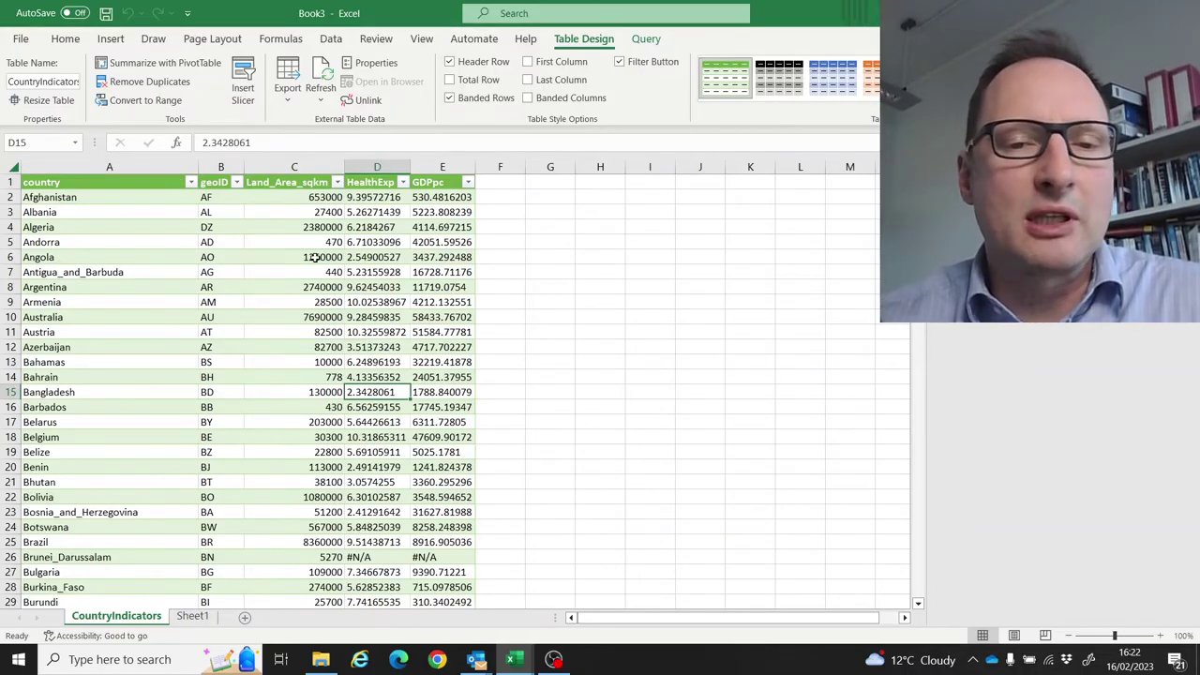